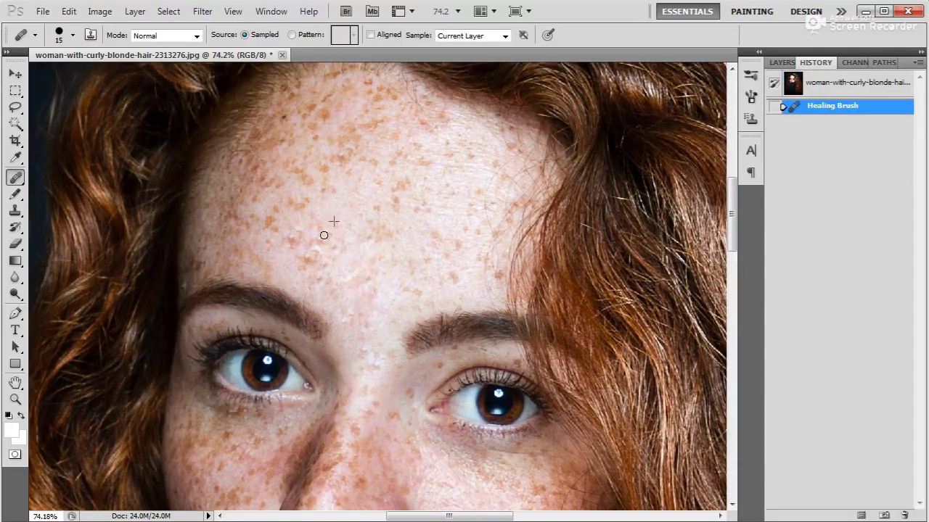
Heal a first batch of freckles on the central forehead, fine-tuning the Healing Brush size
{"action": "key", "text": "bracketright"}
{"action": "left_click", "coordinate": [323, 235]}
{"action": "left_click", "coordinate": [332, 215]}
{"action": "left_click", "coordinate": [320, 250]}
{"action": "left_click", "coordinate": [297, 233]}
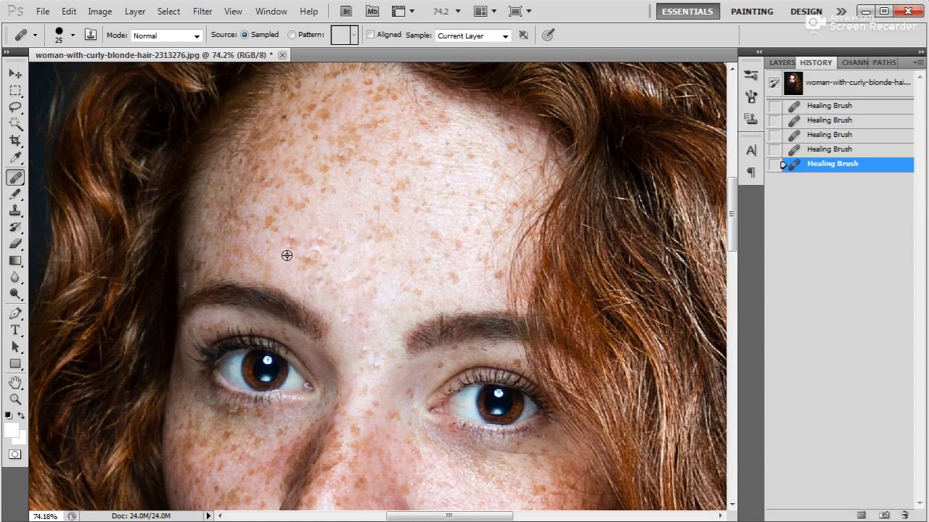
{"action": "key", "text": "bracketleft"}
{"action": "left_click", "coordinate": [291, 249]}
{"action": "left_click", "coordinate": [317, 218]}
{"action": "left_click", "coordinate": [285, 259]}
{"action": "left_click", "coordinate": [360, 206]}
Pan up and heal spots across the middle and right of the forehead
{"action": "left_click_drag", "start_coordinate": [446, 278], "coordinate": [420, 232]}
{"action": "left_click", "coordinate": [431, 248]}
{"action": "left_click", "coordinate": [328, 278]}
{"action": "left_click", "coordinate": [377, 259]}
{"action": "left_click", "coordinate": [373, 250]}
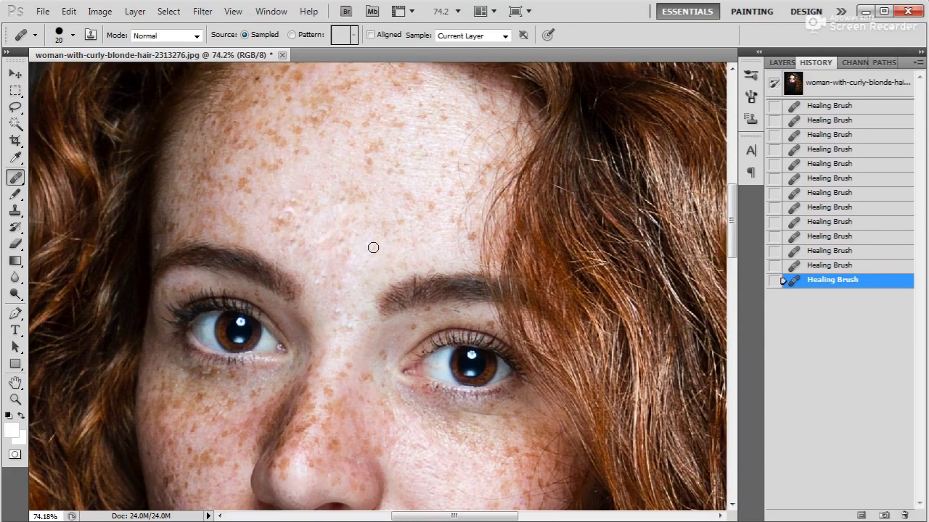
{"action": "left_click", "coordinate": [400, 191]}
{"action": "left_click", "coordinate": [420, 209]}
{"action": "left_click", "coordinate": [430, 220]}
Heal the cluster of freckles on the upper-left forehead
{"action": "left_click", "coordinate": [274, 166]}
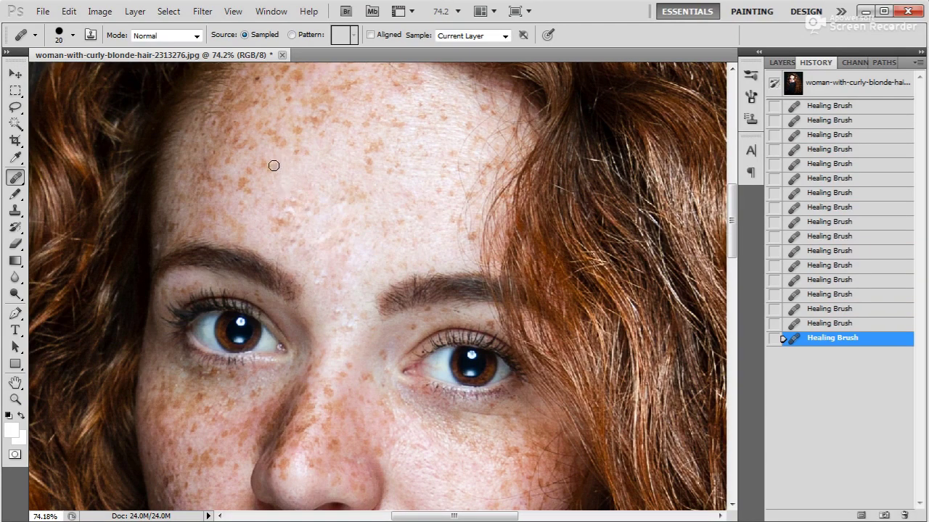
{"action": "left_click", "coordinate": [299, 153]}
{"action": "left_click", "coordinate": [288, 167]}
{"action": "left_click", "coordinate": [268, 180]}
{"action": "left_click", "coordinate": [266, 161]}
{"action": "left_click", "coordinate": [270, 175]}
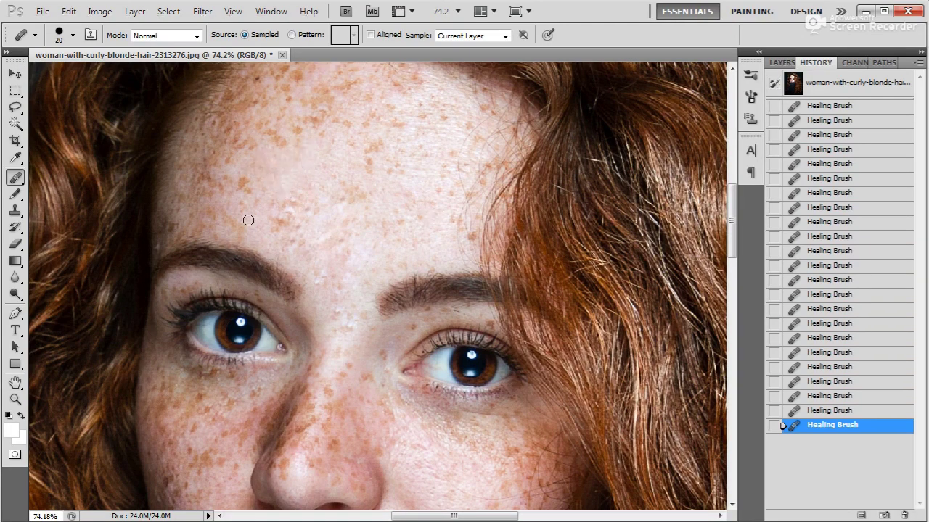
{"action": "left_click", "coordinate": [250, 215]}
{"action": "left_click", "coordinate": [241, 184]}
{"action": "left_click", "coordinate": [258, 199]}
{"action": "left_click", "coordinate": [244, 203]}
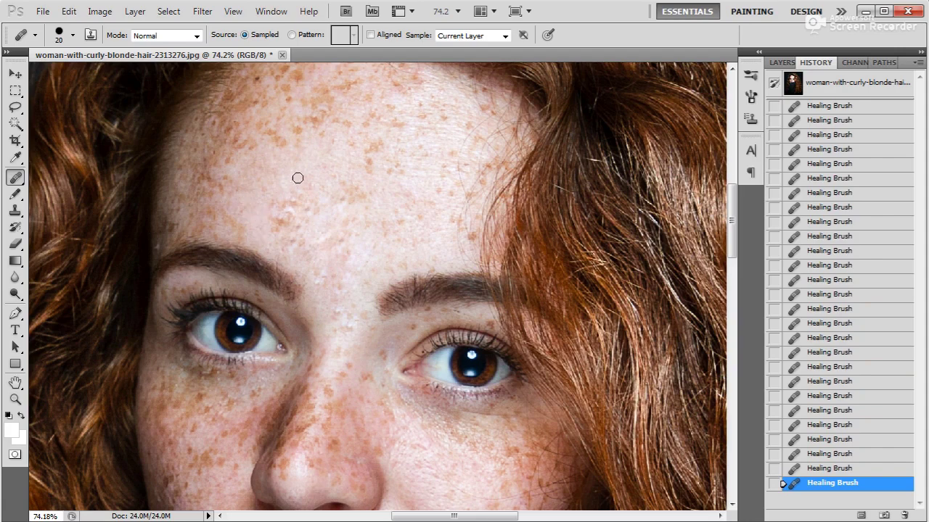
{"action": "left_click", "coordinate": [288, 200]}
{"action": "left_click", "coordinate": [276, 205]}
{"action": "left_click", "coordinate": [276, 224]}
Heal remaining forehead spots with a 30-40 px brush, settling on 35 px
{"action": "scroll", "coordinate": [298, 176], "scroll_direction": "down", "scroll_amount": 2}
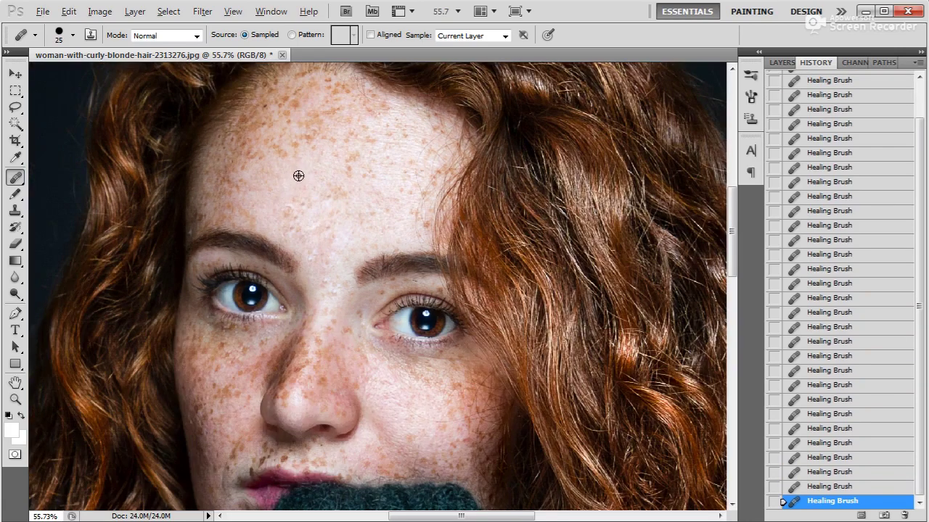
{"action": "key", "text": "]"}
{"action": "left_click", "coordinate": [299, 175]}
{"action": "left_click", "coordinate": [292, 193]}
{"action": "left_click", "coordinate": [275, 186]}
{"action": "left_click", "coordinate": [291, 206]}
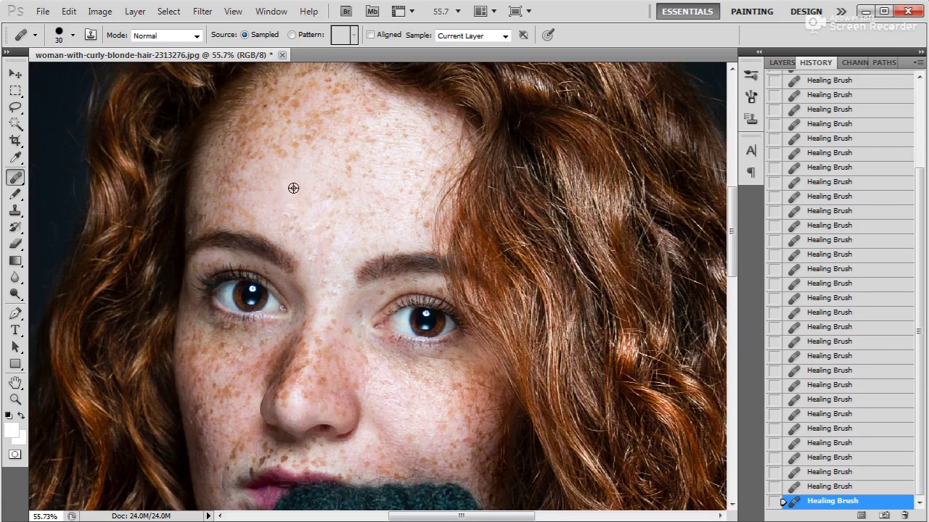
{"action": "left_click", "coordinate": [293, 188]}
{"action": "key", "text": "]"}
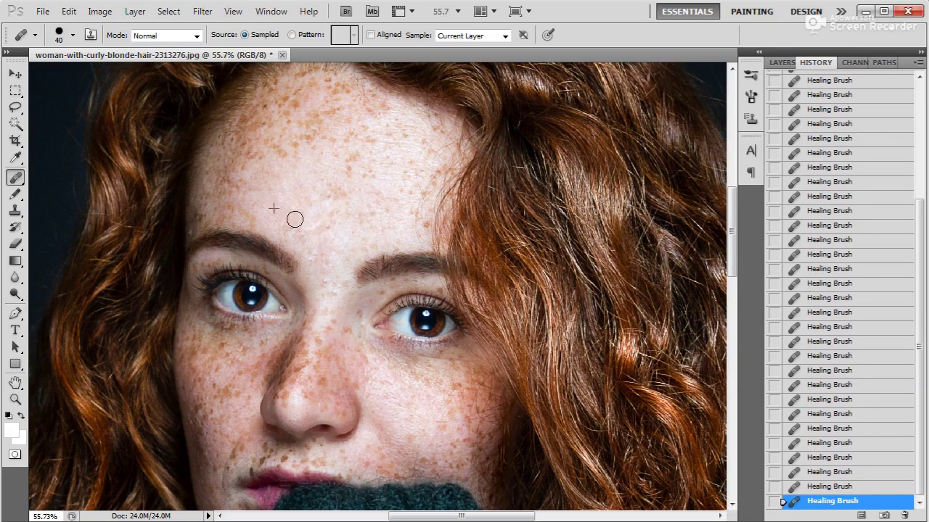
{"action": "left_click", "coordinate": [294, 218]}
{"action": "left_click", "coordinate": [292, 215]}
{"action": "key", "text": "["}
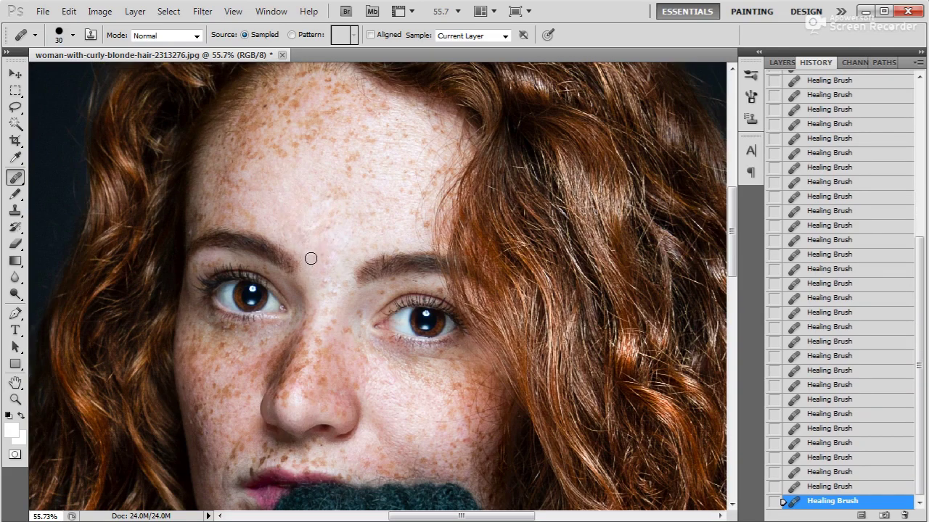
{"action": "key", "text": "bracketright"}
Resample clean forehead skin and heal a streak of freckles with a 30 px brush
{"action": "left_click", "coordinate": [336, 239]}
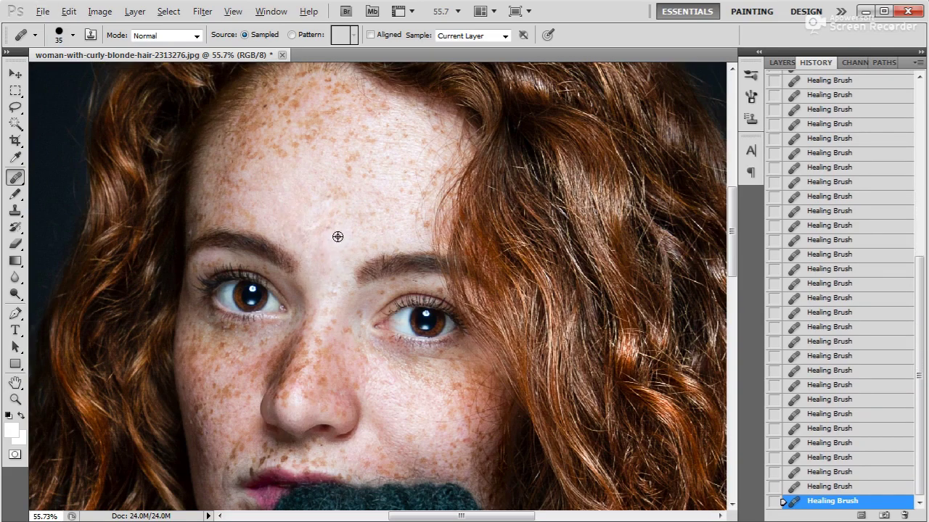
{"action": "key", "text": "bracketright"}
{"action": "key", "text": "bracketleft"}
{"action": "key", "text": "bracketleft"}
{"action": "key", "text": "bracketleft"}
{"action": "left_click", "coordinate": [331, 214]}
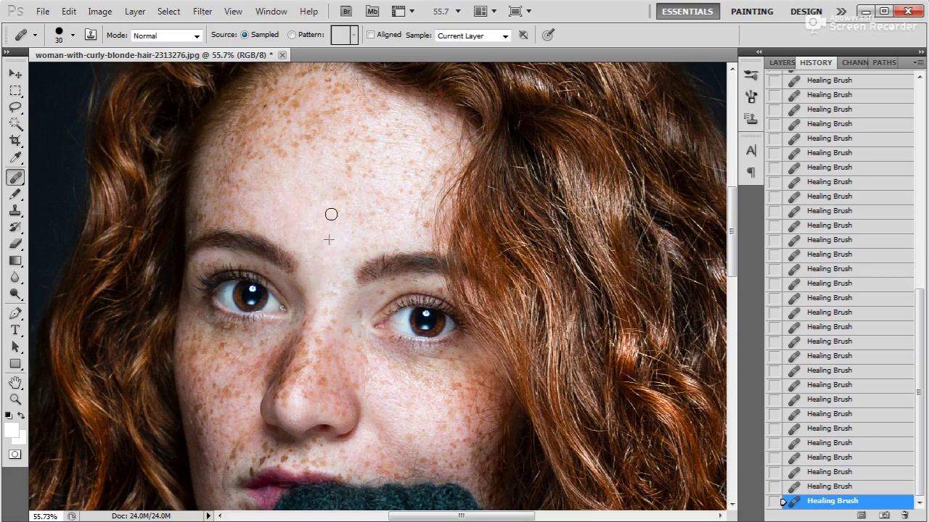
{"action": "mouse_move", "coordinate": [331, 214]}
{"action": "left_mouse_down"}
{"action": "mouse_move", "coordinate": [325, 182]}
{"action": "mouse_move", "coordinate": [314, 183]}
{"action": "left_mouse_up"}
Heal two stretches of forehead freckles with a 25 px brush
{"action": "key", "text": "bracketleft"}
{"action": "left_click_drag", "start_coordinate": [363, 174], "coordinate": [349, 183]}
{"action": "left_click_drag", "start_coordinate": [344, 218], "coordinate": [338, 234]}
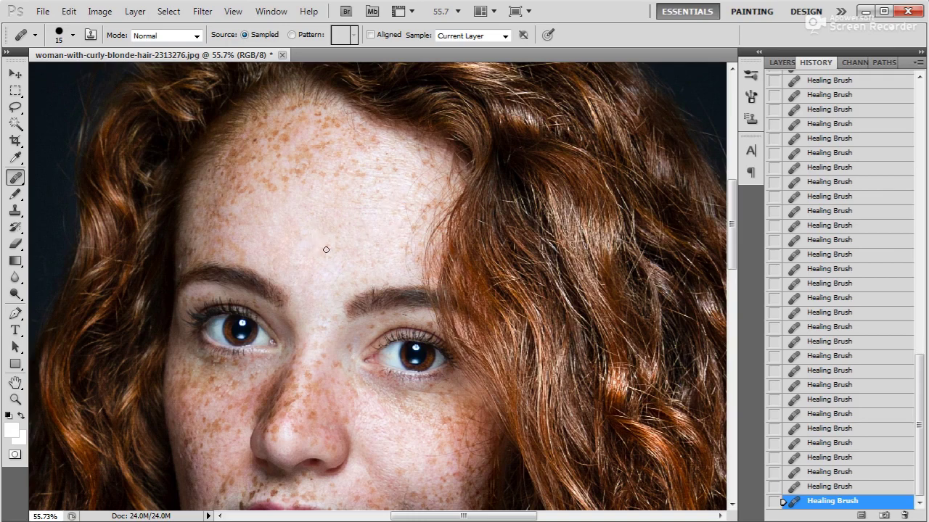
Pan to centre the face with the hairline visible and shrink the brush to 20 px
{"action": "left_click_drag", "start_coordinate": [326, 250], "coordinate": [392, 230]}
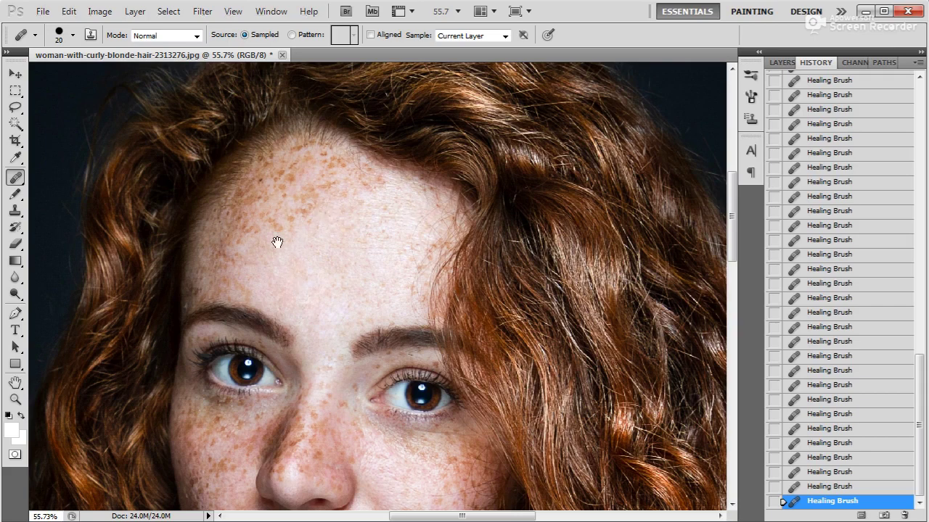
{"action": "left_click_drag", "start_coordinate": [277, 242], "coordinate": [325, 252]}
{"action": "key", "text": "bracketleft"}
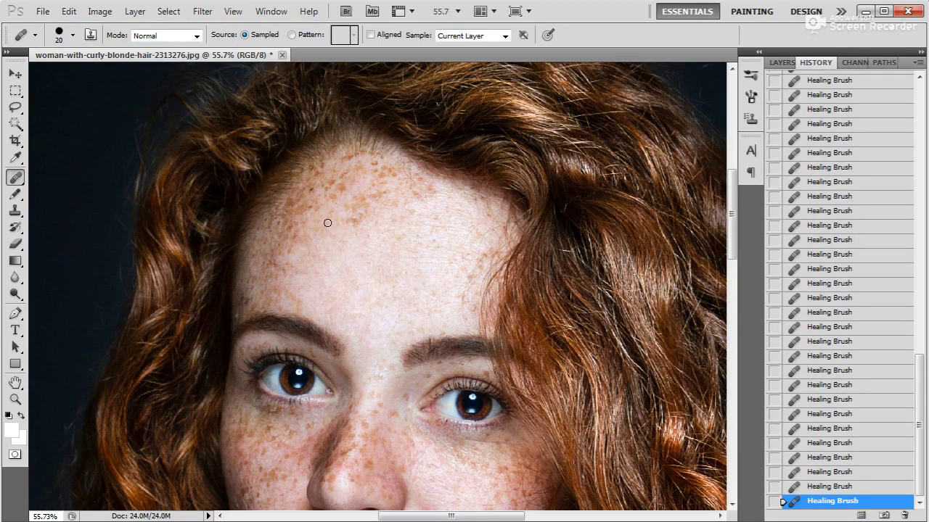
{"action": "key", "text": "bracketleft"}
Switch to the Clone Stamp and clone clean skin over the upper forehead freckles
{"action": "key", "text": "s"}
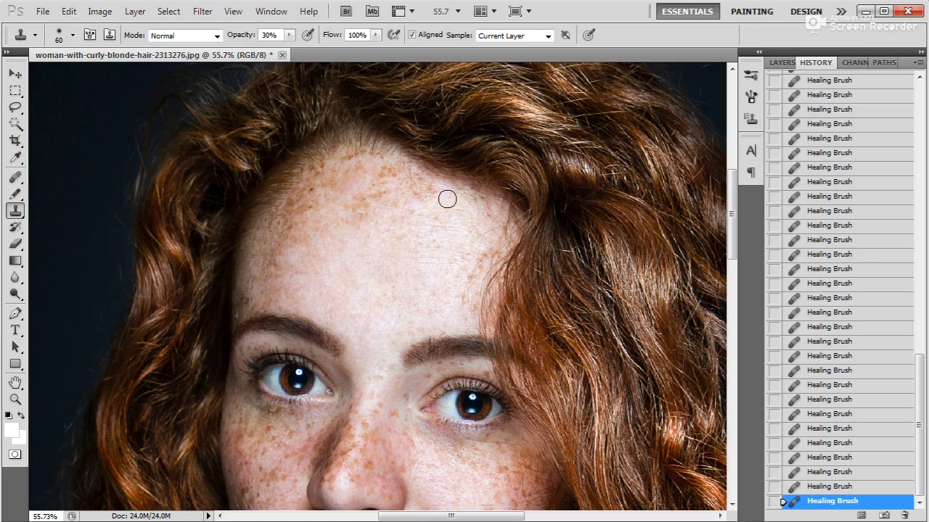
{"action": "left_click", "coordinate": [429, 191]}
{"action": "left_click", "coordinate": [418, 201]}
{"action": "left_click", "coordinate": [394, 201]}
{"action": "left_click", "coordinate": [370, 207]}
{"action": "left_click", "coordinate": [350, 218]}
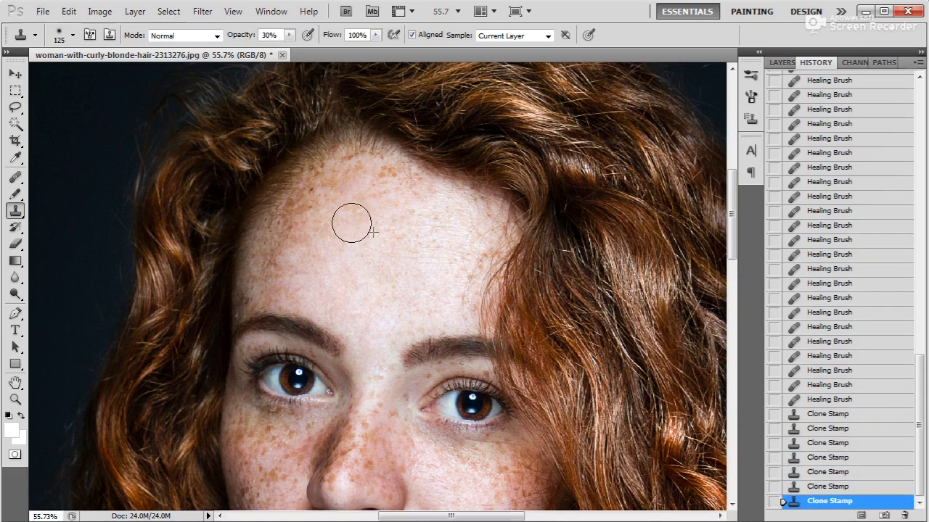
{"action": "left_click_drag", "start_coordinate": [350, 218], "coordinate": [362, 214]}
{"action": "left_click", "coordinate": [423, 193]}
{"action": "left_click", "coordinate": [399, 179]}
{"action": "left_click", "coordinate": [388, 174]}
{"action": "left_click", "coordinate": [385, 174]}
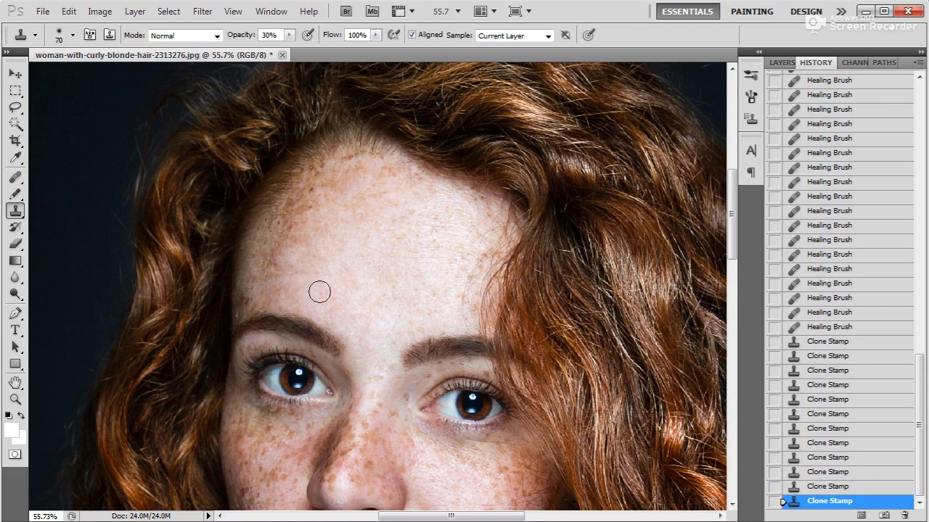
{"action": "left_click", "coordinate": [266, 303]}
Clone over forehead freckles and the left temple with a 90-100 px brush
{"action": "key", "text": "bracketright"}
{"action": "left_click", "coordinate": [296, 257]}
{"action": "left_click", "coordinate": [282, 261]}
{"action": "left_click", "coordinate": [315, 255]}
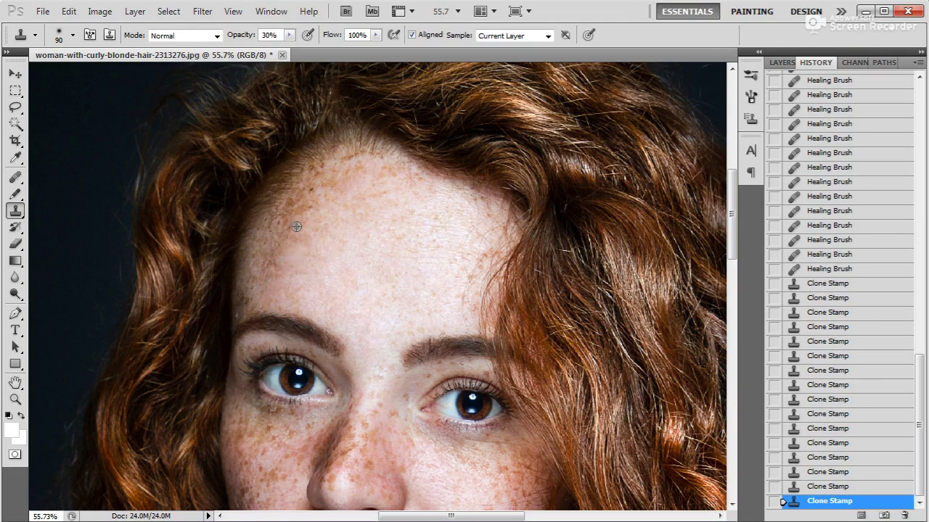
{"action": "left_click", "coordinate": [305, 204]}
{"action": "left_click", "coordinate": [334, 175]}
{"action": "left_click", "coordinate": [394, 158]}
{"action": "scroll", "coordinate": [404, 218], "scroll_direction": "down", "scroll_amount": 1}
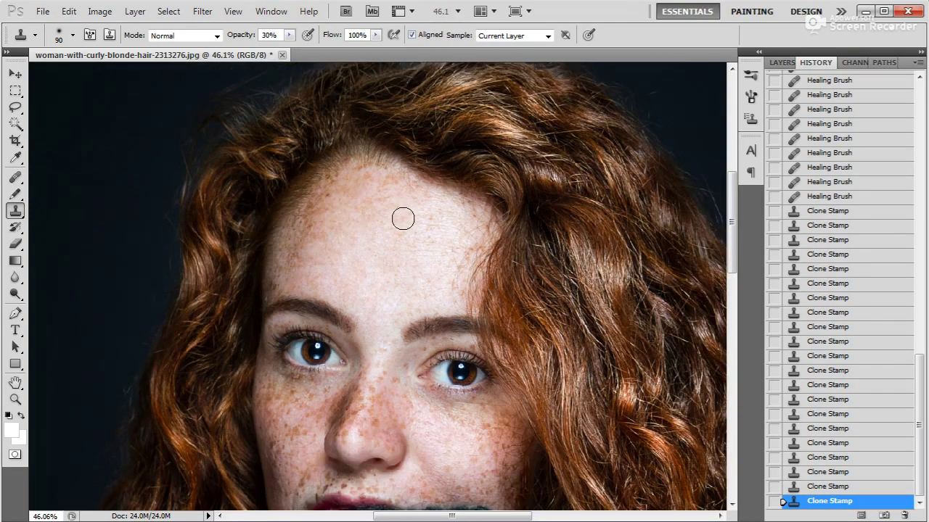
{"action": "key", "text": "bracketright"}
{"action": "left_click", "coordinate": [312, 210]}
{"action": "left_click", "coordinate": [297, 239]}
{"action": "left_click", "coordinate": [294, 265]}
{"action": "left_click", "coordinate": [301, 261]}
{"action": "left_click", "coordinate": [299, 239]}
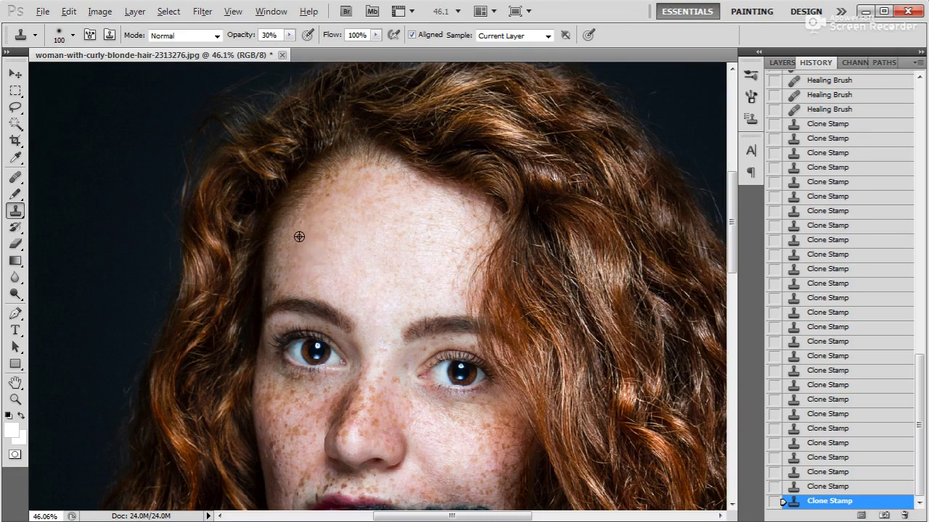
Retouch the left side of the forehead at 90 px, then try brush sizes from 60 to 150 px
{"action": "key", "text": "bracketleft"}
{"action": "left_click", "coordinate": [279, 260]}
{"action": "left_click", "coordinate": [276, 283]}
{"action": "left_click", "coordinate": [278, 289]}
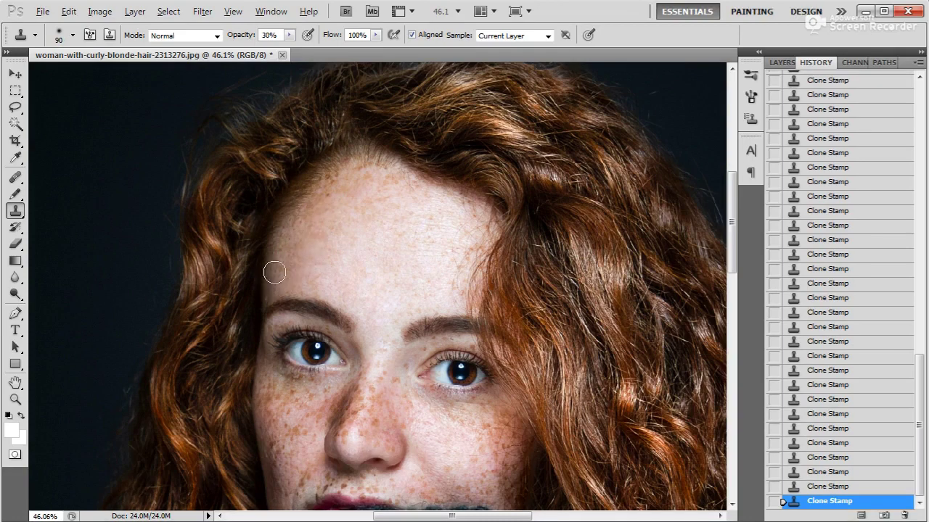
{"action": "key", "text": "bracketright"}
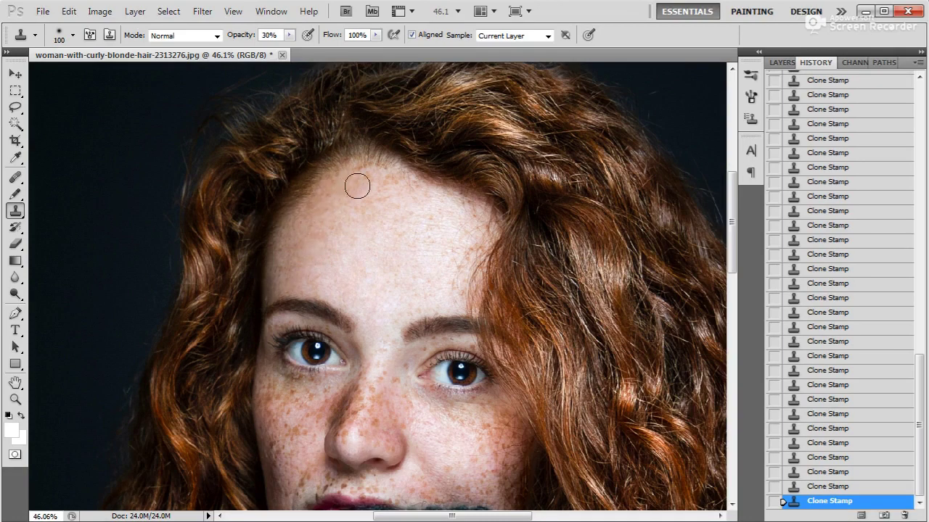
{"action": "key", "text": "bracketright"}
{"action": "key", "text": "bracketright"}
{"action": "key", "text": "bracketleft"}
{"action": "key", "text": "bracketleft"}
{"action": "key", "text": "bracketleft"}
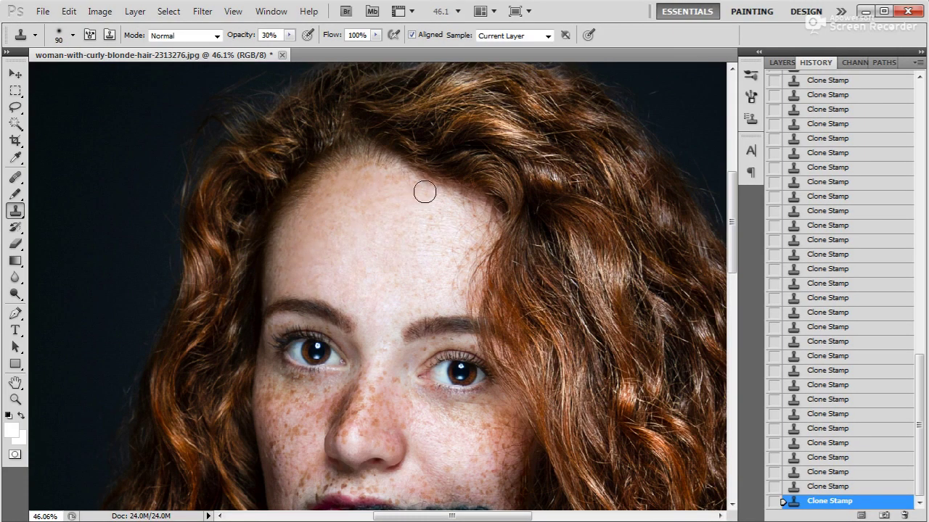
{"action": "key", "text": "bracketleft"}
{"action": "key", "text": "bracketleft"}
{"action": "key", "text": "bracketleft"}
{"action": "key", "text": "bracketright"}
{"action": "key", "text": "bracketleft"}
{"action": "key", "text": "bracketleft"}
{"action": "scroll", "coordinate": [461, 300], "scroll_direction": "up", "scroll_amount": 4}
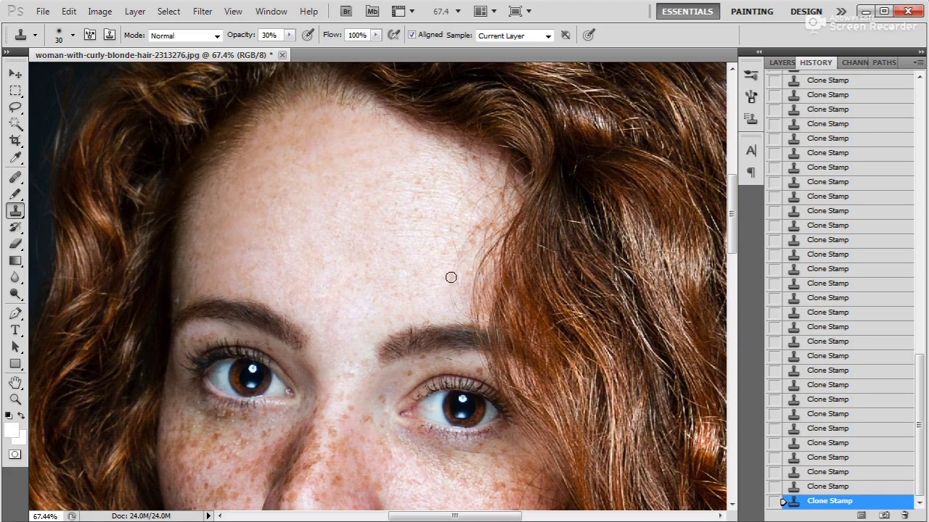
Set the Clone Stamp brush to 25 px, then readjust it up to 90 px
{"action": "right_click", "coordinate": [435, 308], "text": "alt"}
{"action": "scroll", "coordinate": [450, 217], "scroll_direction": "down", "scroll_amount": 3}
{"action": "scroll", "coordinate": [468, 249], "scroll_direction": "up", "scroll_amount": 1}
{"action": "scroll", "coordinate": [406, 239], "scroll_direction": "up", "scroll_amount": 1}
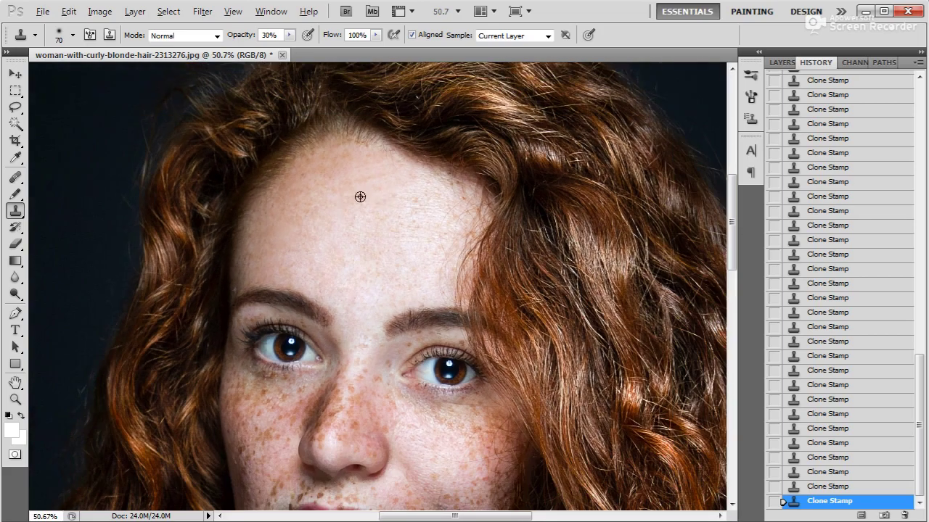
{"action": "key", "text": "bracketright"}
{"action": "key", "text": "bracketright"}
{"action": "key", "text": "bracketright"}
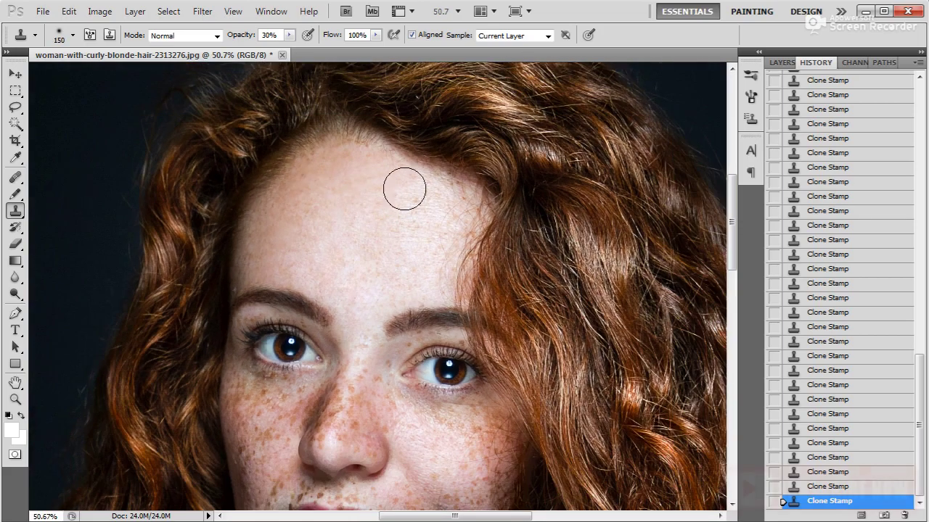
{"action": "key", "text": "bracketleft"}
{"action": "key", "text": "bracketleft"}
{"action": "key", "text": "bracketleft"}
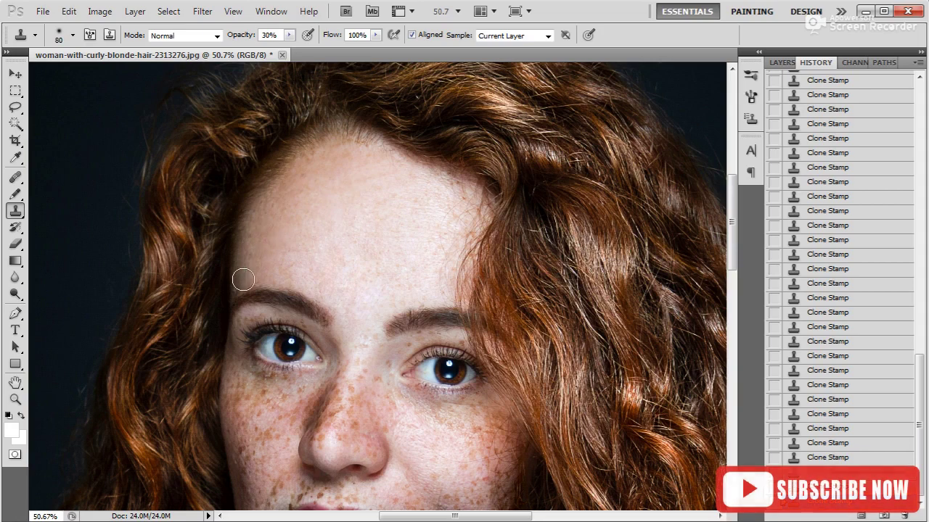
{"action": "key", "text": "bracketleft"}
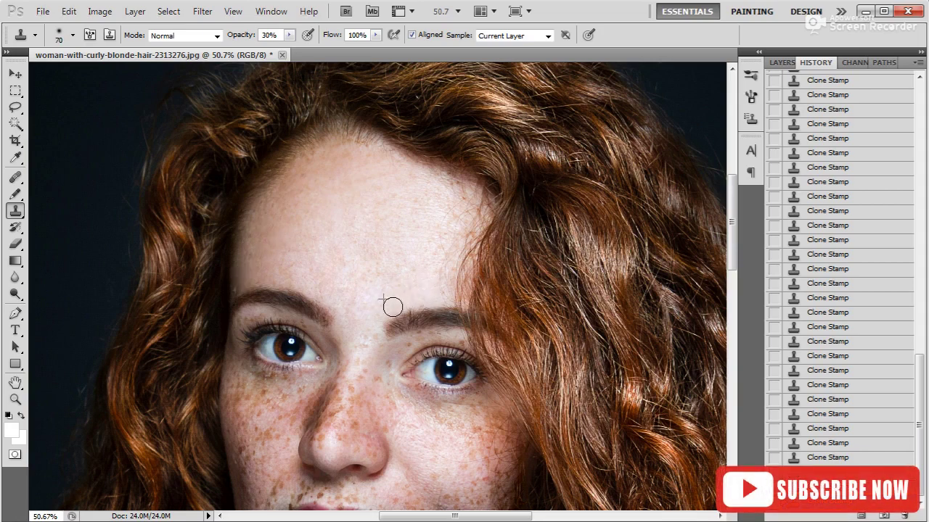
{"action": "key", "text": "bracketright"}
{"action": "key", "text": "bracketright"}
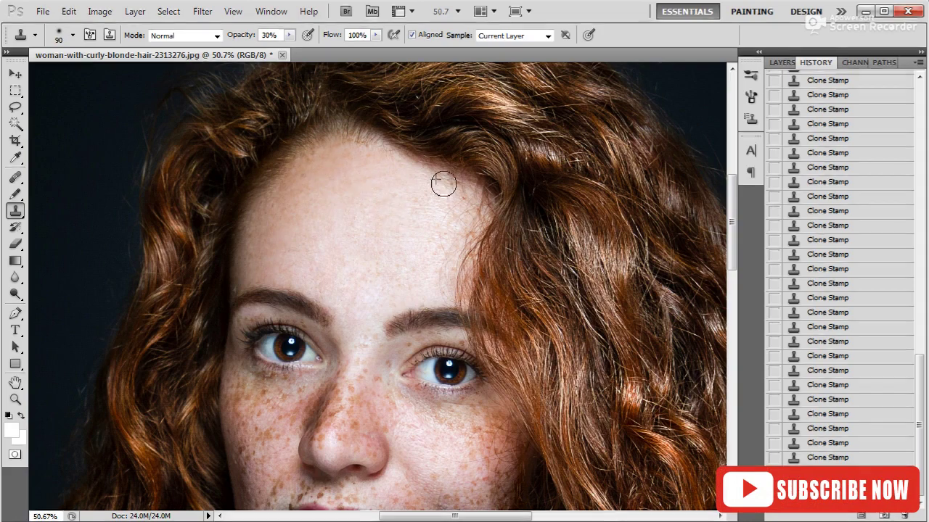
Blend smooth skin across the upper forehead with 90-150 px strokes, ending at 125 px
{"action": "left_click_drag", "start_coordinate": [468, 216], "coordinate": [441, 193]}
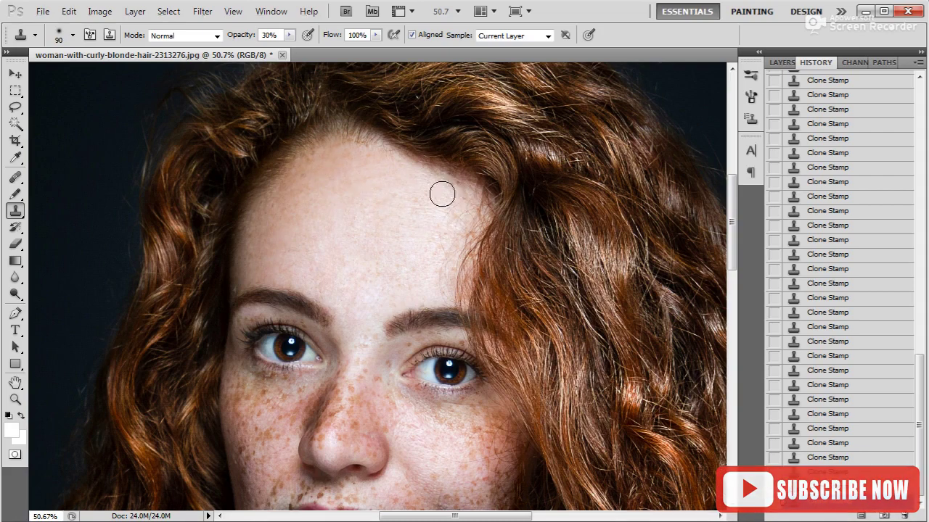
{"action": "key", "text": "bracketright"}
{"action": "key", "text": "bracketright"}
{"action": "key", "text": "bracketright"}
{"action": "left_click_drag", "start_coordinate": [375, 208], "coordinate": [426, 229]}
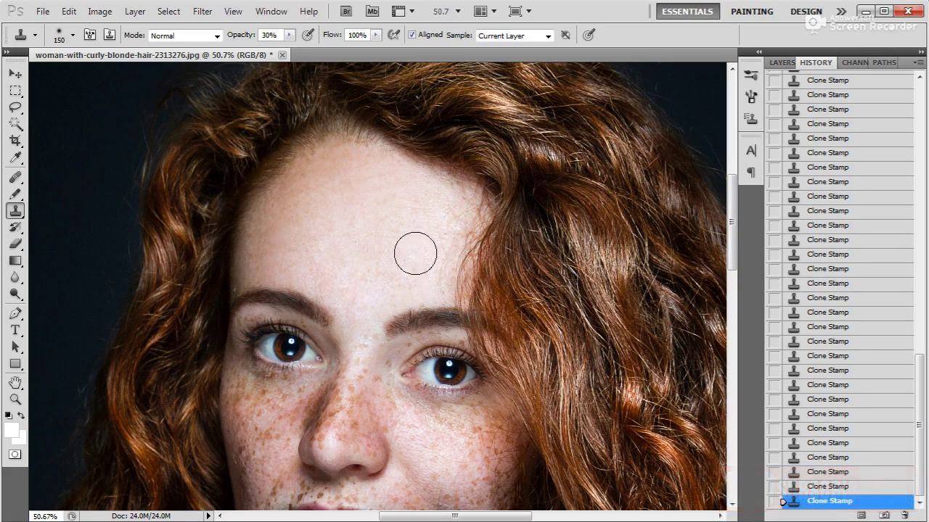
{"action": "key", "text": "bracketleft"}
Reposition the view and clone skin near the left eyebrow
{"action": "key", "text": "v"}
{"action": "left_click_drag", "start_coordinate": [393, 332], "coordinate": [366, 232]}
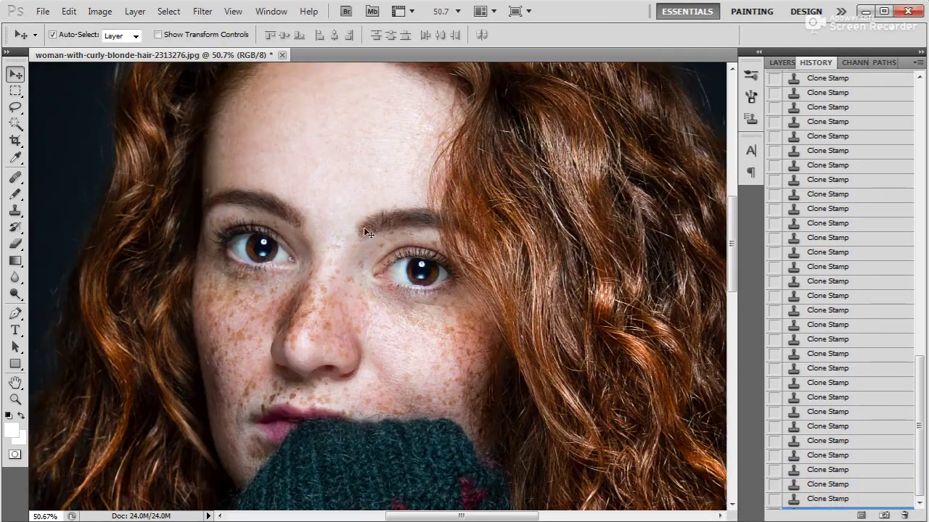
{"action": "key", "text": "s"}
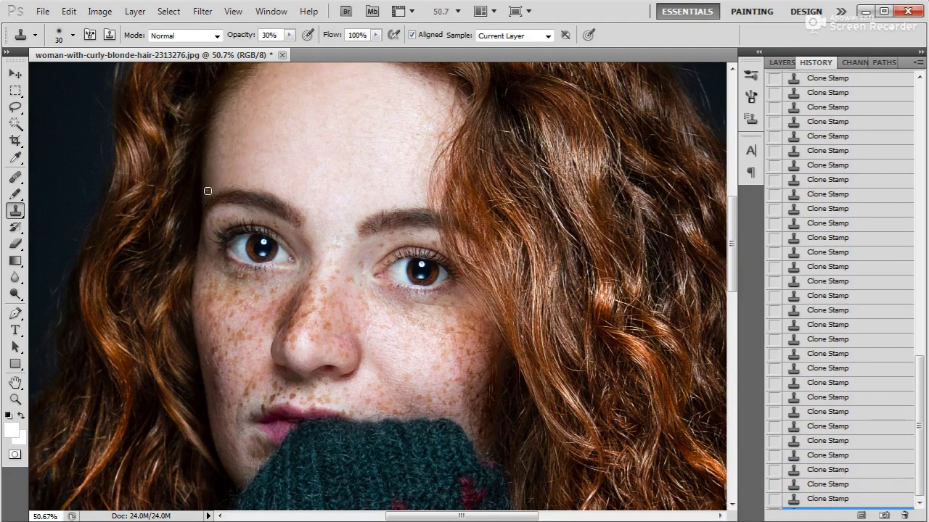
{"action": "left_click", "coordinate": [206, 192]}
{"action": "scroll", "coordinate": [362, 207], "scroll_direction": "up", "scroll_amount": 1}
With the Healing Brush, heal the freckles between the eyes
{"action": "key", "text": "j"}
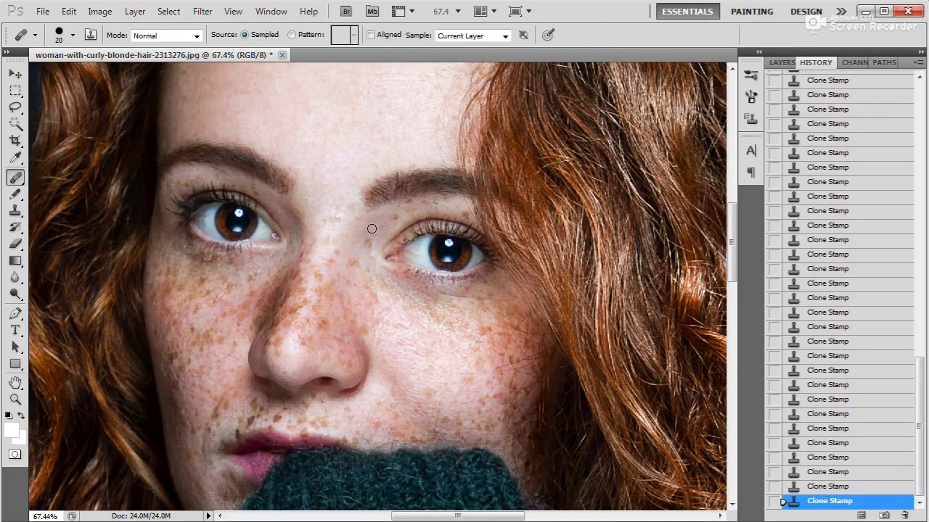
{"action": "left_click", "coordinate": [366, 242]}
{"action": "left_click", "coordinate": [361, 255]}
{"action": "left_click", "coordinate": [337, 219]}
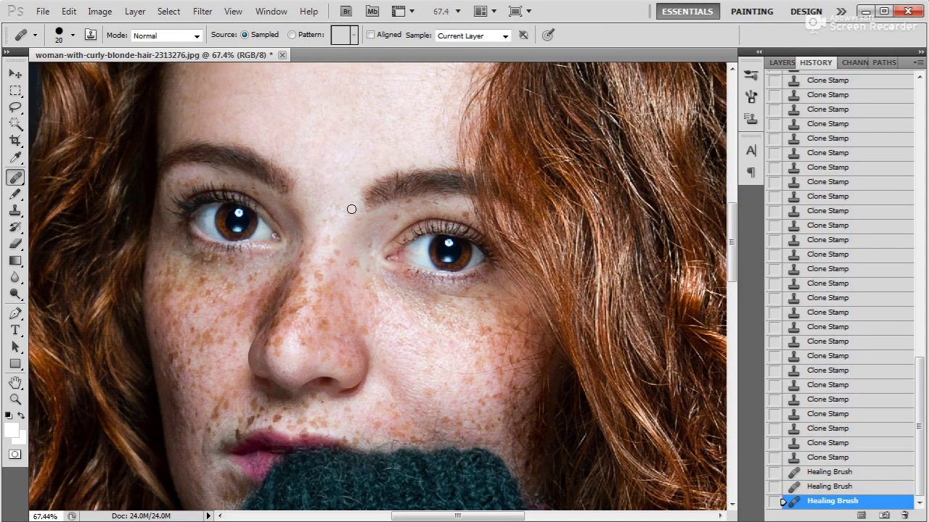
{"action": "left_click", "coordinate": [352, 208]}
{"action": "left_click", "coordinate": [334, 206]}
{"action": "left_click", "coordinate": [316, 249]}
{"action": "left_click", "coordinate": [383, 241]}
{"action": "mouse_move", "coordinate": [383, 242]}
{"action": "left_mouse_down"}
{"action": "mouse_move", "coordinate": [374, 209]}
{"action": "mouse_move", "coordinate": [402, 195]}
{"action": "left_mouse_up"}
{"action": "left_click", "coordinate": [365, 199]}
Heal the freckles on the nose bridge with a 20 px healing brush
{"action": "key", "text": "]"}
{"action": "left_click", "coordinate": [363, 265]}
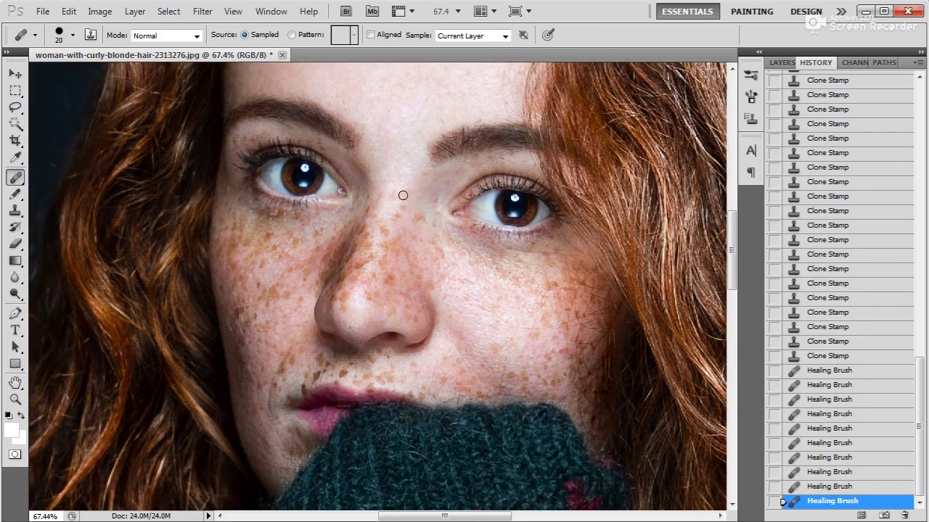
{"action": "left_click", "coordinate": [405, 207]}
{"action": "left_click", "coordinate": [399, 191]}
{"action": "left_click", "coordinate": [391, 194]}
{"action": "left_click", "coordinate": [396, 208]}
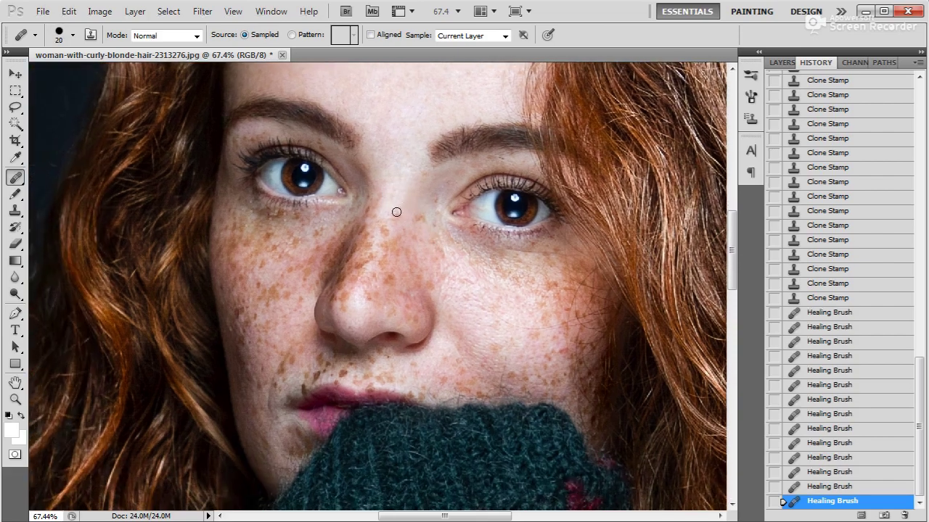
{"action": "left_click", "coordinate": [406, 214]}
{"action": "left_click", "coordinate": [423, 215]}
{"action": "left_click", "coordinate": [433, 202]}
{"action": "left_click", "coordinate": [433, 206]}
{"action": "left_click", "coordinate": [425, 215]}
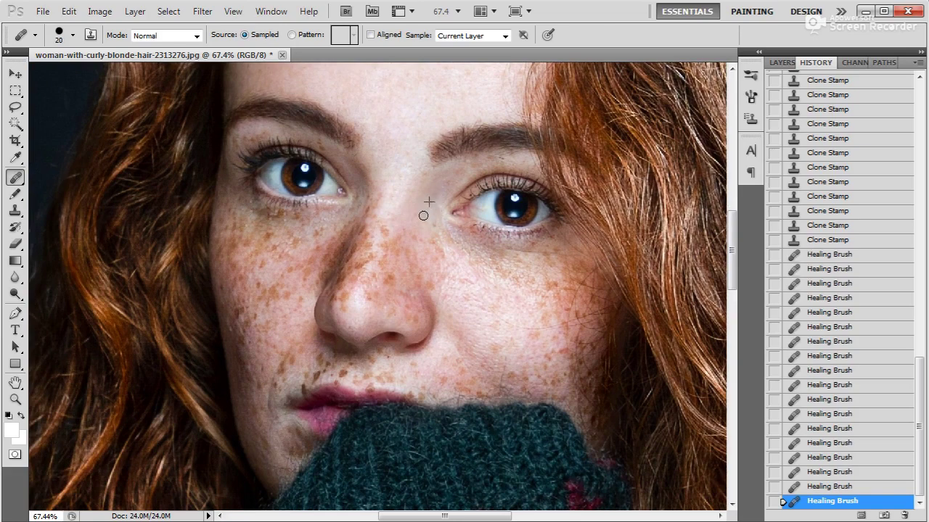
{"action": "left_click", "coordinate": [435, 224]}
Heal freckles and spots on the nose with a 15 px brush
{"action": "key", "text": "bracketleft"}
{"action": "left_click", "coordinate": [379, 203]}
{"action": "left_click_drag", "start_coordinate": [411, 247], "coordinate": [392, 200]}
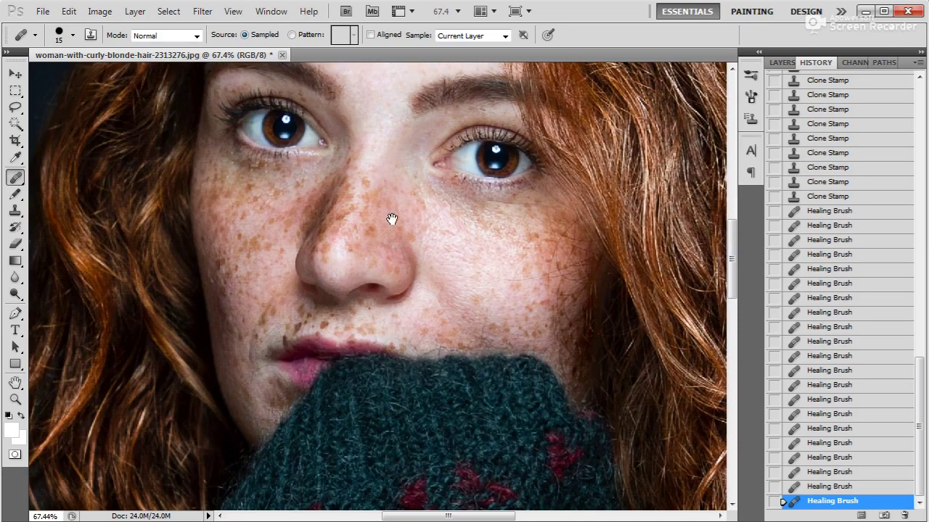
{"action": "left_click", "coordinate": [362, 182]}
{"action": "key", "text": "bracketleft"}
{"action": "left_click", "coordinate": [359, 258]}
{"action": "left_click", "coordinate": [352, 244]}
Heal the remaining nose spots and those near the nose tip at 20 px
{"action": "key", "text": "bracketright"}
{"action": "left_click", "coordinate": [365, 242]}
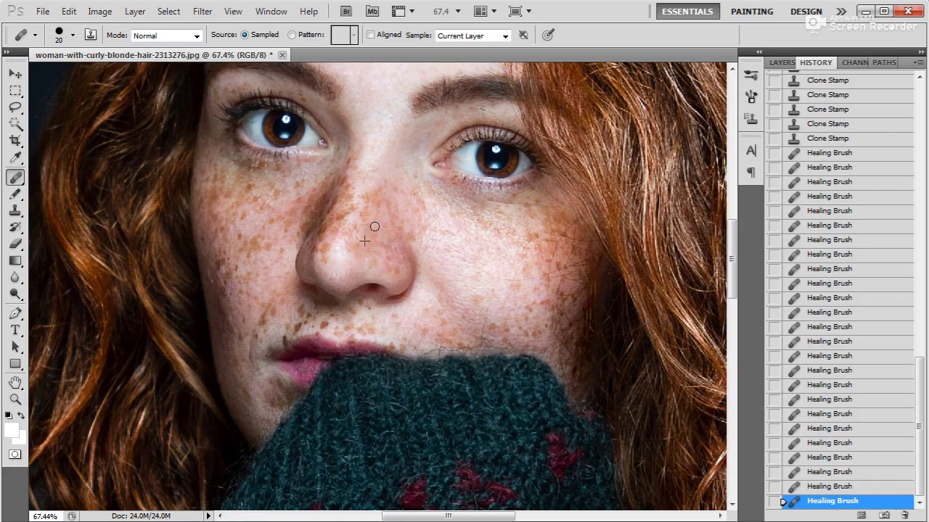
{"action": "left_click", "coordinate": [373, 224]}
{"action": "left_click", "coordinate": [359, 243]}
{"action": "left_click", "coordinate": [325, 261]}
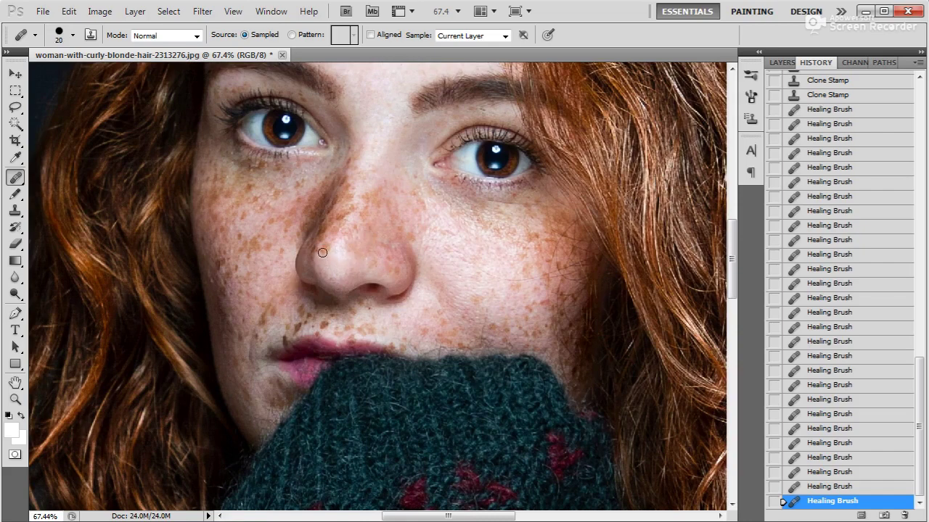
{"action": "left_click", "coordinate": [324, 251]}
Heal the freckles down the side of the nose with a 20 px brush
{"action": "left_click_drag", "start_coordinate": [362, 157], "coordinate": [392, 198]}
{"action": "key", "text": "bracketright"}
{"action": "key", "text": "bracketleft"}
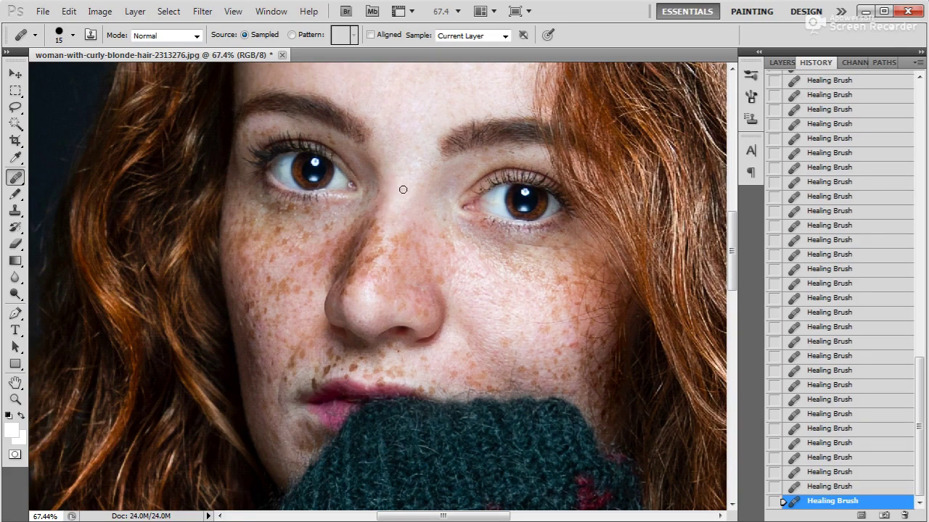
{"action": "key", "text": "bracketright"}
{"action": "left_click_drag", "start_coordinate": [403, 220], "coordinate": [402, 238]}
Heal the freckles on the cheek at 25 px and above the lip at 15 px
{"action": "key", "text": "bracketright"}
{"action": "key", "text": "bracketright"}
{"action": "left_click", "coordinate": [298, 289]}
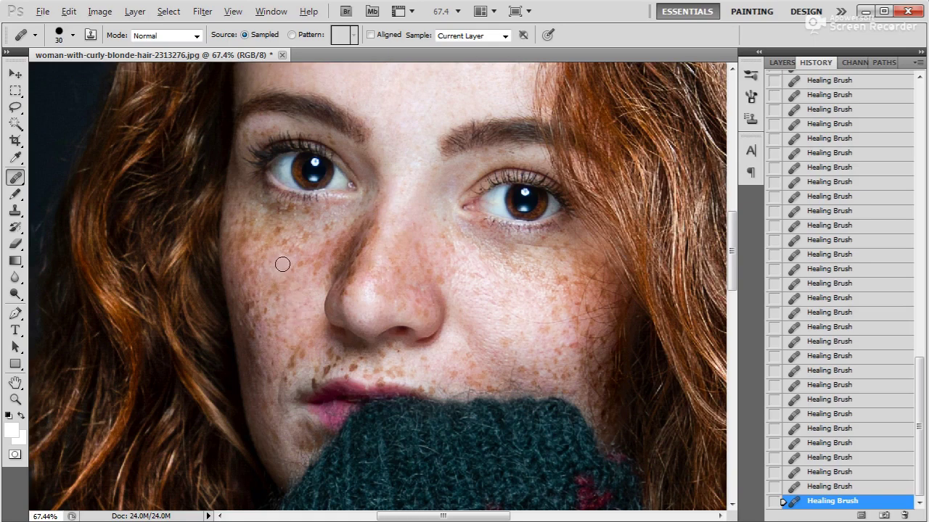
{"action": "key", "text": "bracketleft"}
{"action": "key", "text": "bracketleft"}
{"action": "key", "text": "bracketleft"}
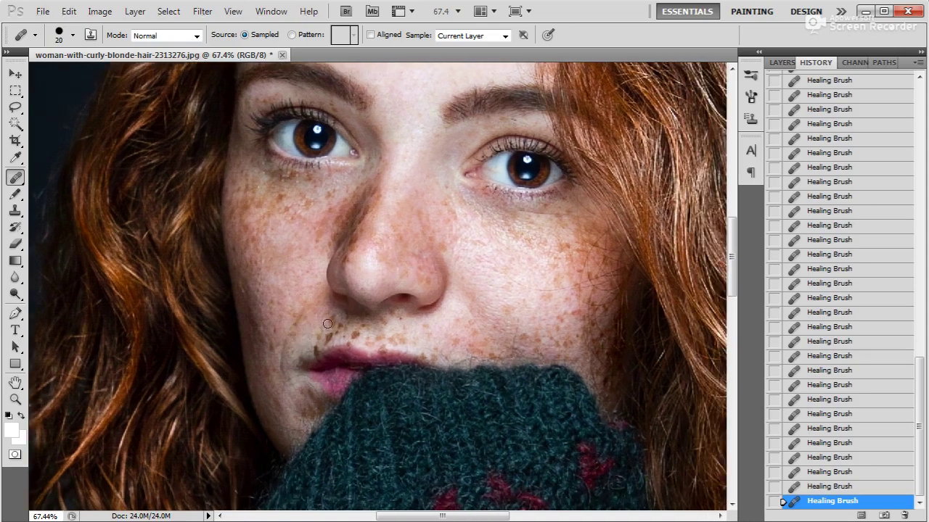
{"action": "key", "text": "bracketleft"}
{"action": "left_click", "coordinate": [332, 337]}
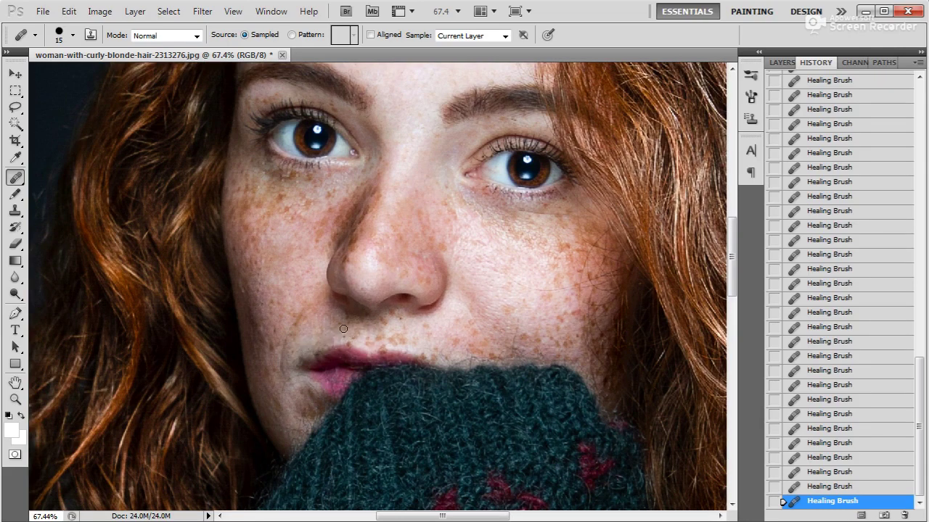
{"action": "key", "text": "bracketright"}
{"action": "key", "text": "bracketright"}
{"action": "key", "text": "bracketright"}
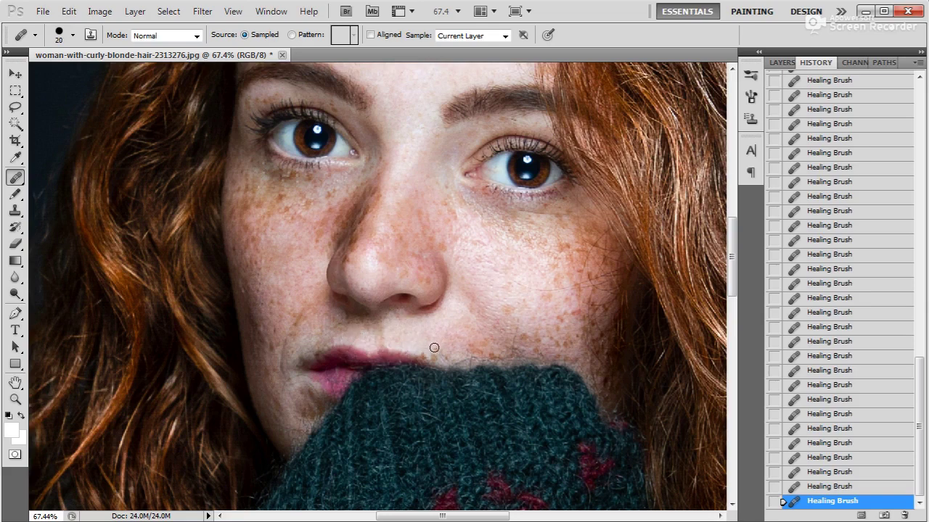
Clone smooth skin over the area above and around the lips, brush size 30
{"action": "key", "text": "s"}
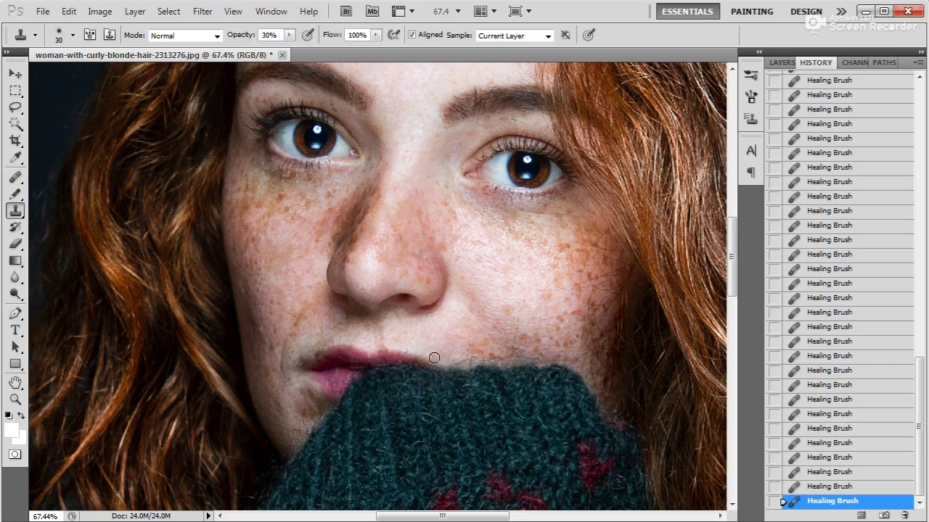
{"action": "left_click", "coordinate": [432, 357]}
{"action": "left_click", "coordinate": [432, 357]}
{"action": "left_click", "coordinate": [399, 353]}
{"action": "left_click", "coordinate": [393, 352]}
{"action": "left_click", "coordinate": [387, 351]}
{"action": "key", "text": "bracketright"}
{"action": "left_click", "coordinate": [383, 348]}
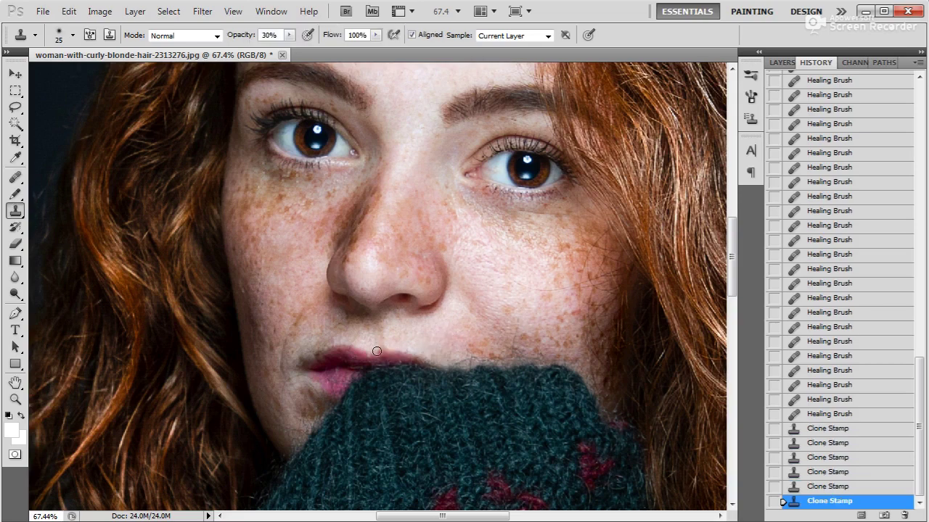
{"action": "left_click", "coordinate": [381, 352]}
{"action": "left_click", "coordinate": [387, 354]}
{"action": "left_click", "coordinate": [384, 355]}
{"action": "left_click", "coordinate": [362, 355]}
Clone skin on the cheek beside the mouth and above the sweater
{"action": "left_click", "coordinate": [378, 339]}
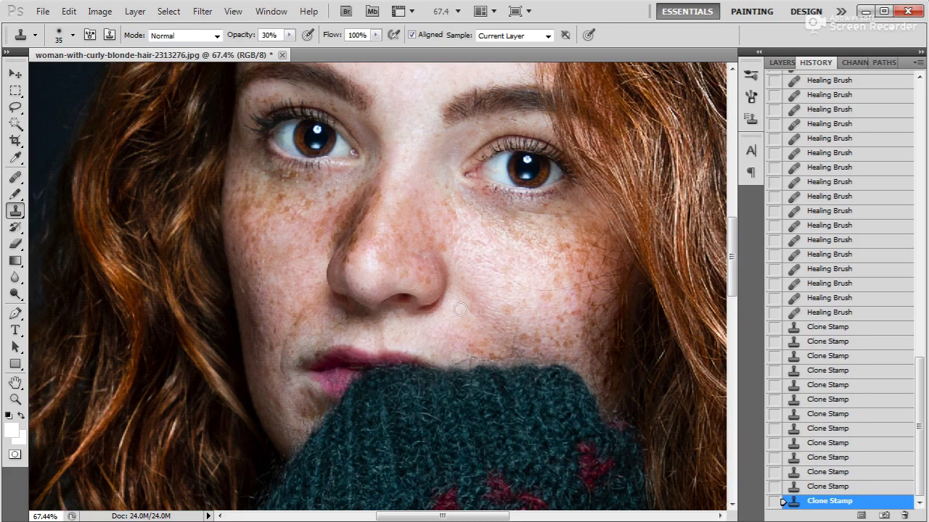
{"action": "mouse_move", "coordinate": [552, 281]}
{"action": "left_mouse_down"}
{"action": "mouse_move", "coordinate": [491, 278]}
{"action": "mouse_move", "coordinate": [500, 292]}
{"action": "left_mouse_up"}
{"action": "left_click", "coordinate": [458, 290]}
{"action": "left_click", "coordinate": [462, 299]}
Heal the freckles on the cheek and lower cheek with the Healing Brush
{"action": "key", "text": "j"}
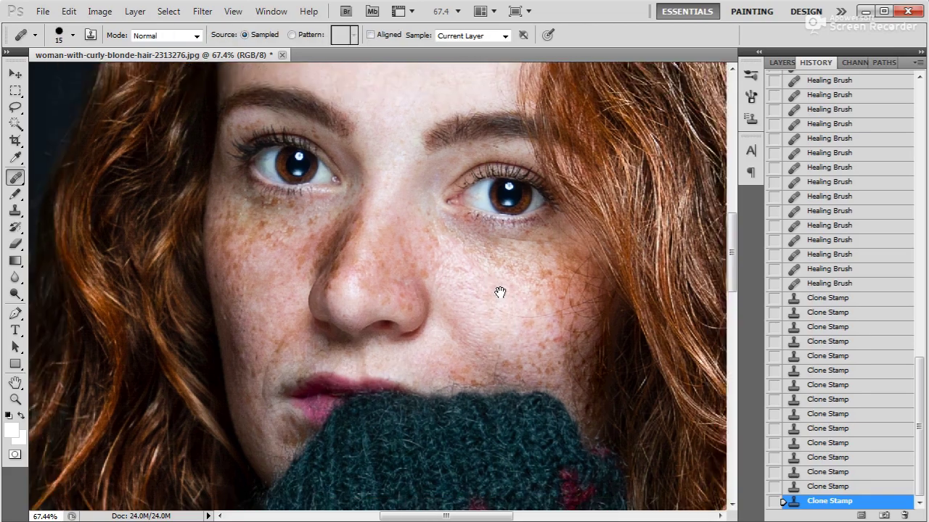
{"action": "left_click", "coordinate": [451, 363], "text": "alt"}
{"action": "left_click", "coordinate": [457, 354]}
{"action": "left_click", "coordinate": [466, 367]}
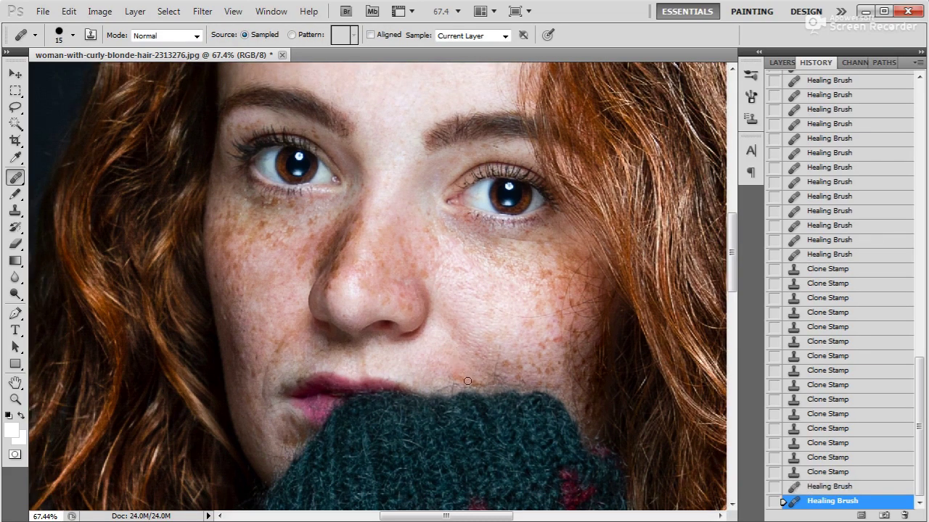
{"action": "left_click", "coordinate": [464, 378]}
{"action": "left_click", "coordinate": [472, 377]}
{"action": "key", "text": "bracketright"}
{"action": "left_click", "coordinate": [492, 333]}
{"action": "left_click", "coordinate": [432, 289]}
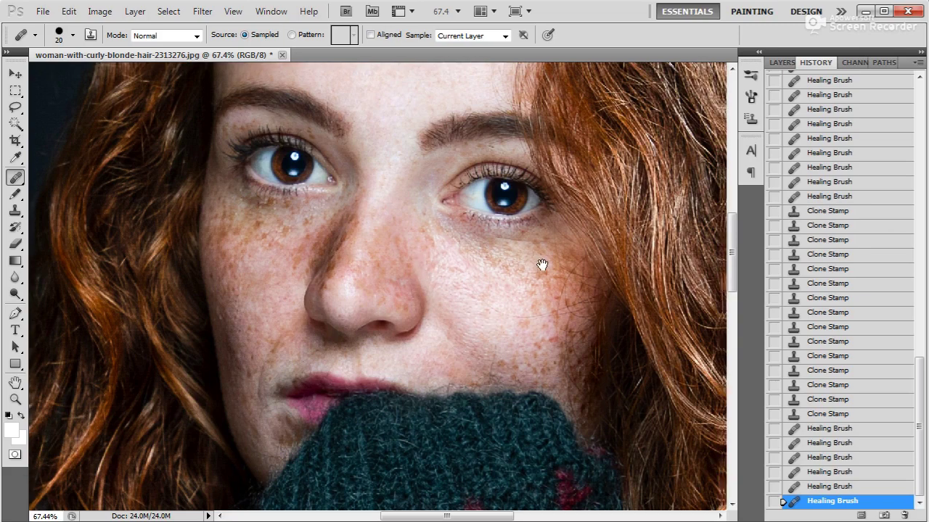
Heal more cheek freckles with a slightly smaller healing brush
{"action": "left_click_drag", "start_coordinate": [539, 266], "coordinate": [483, 261]}
{"action": "left_click", "coordinate": [467, 319]}
{"action": "key", "text": "bracketleft"}
{"action": "left_click", "coordinate": [484, 337]}
{"action": "left_click", "coordinate": [476, 346]}
{"action": "left_click", "coordinate": [490, 335]}
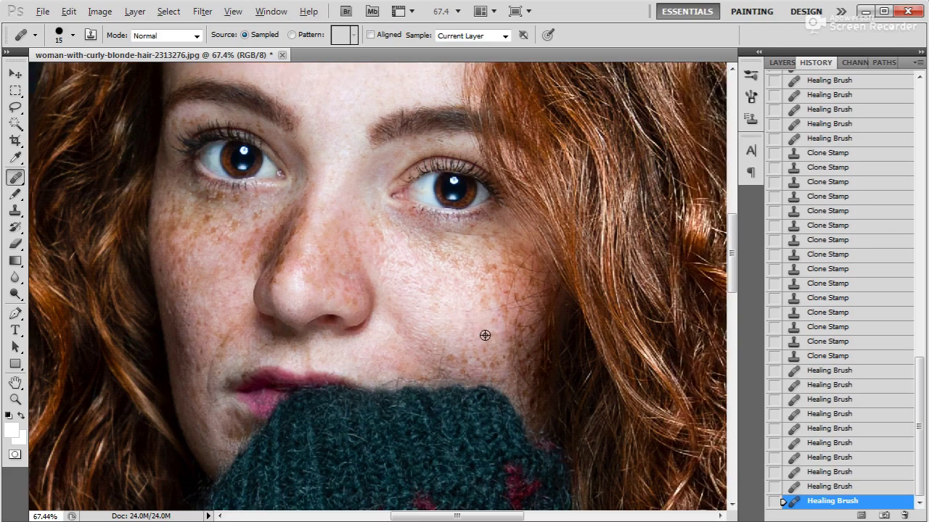
{"action": "left_click", "coordinate": [496, 320]}
{"action": "left_click", "coordinate": [463, 351]}
{"action": "left_click", "coordinate": [457, 340]}
Heal the freckles across the right cheek with a slightly larger brush
{"action": "key", "text": "bracketright"}
{"action": "left_click", "coordinate": [453, 330]}
{"action": "left_click", "coordinate": [443, 348]}
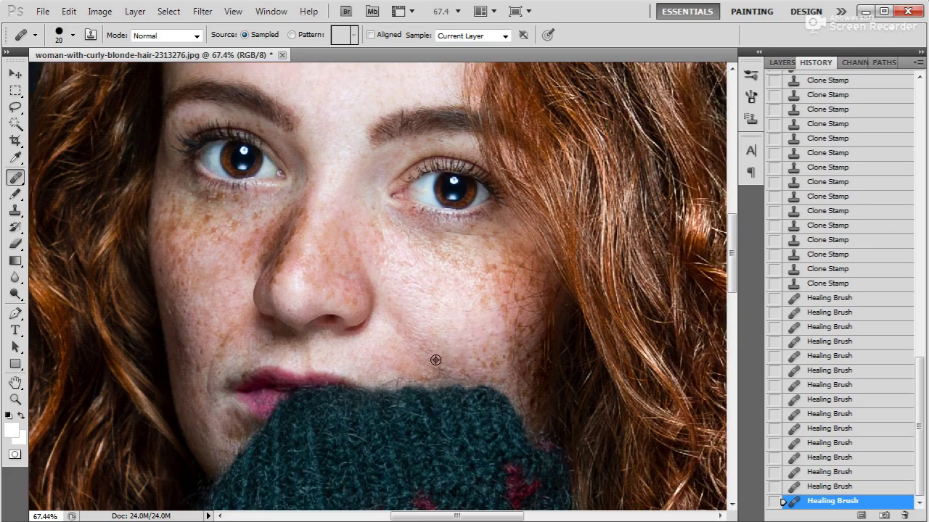
{"action": "left_click", "coordinate": [436, 362]}
{"action": "left_click", "coordinate": [460, 336]}
{"action": "left_click", "coordinate": [462, 345]}
{"action": "left_click", "coordinate": [465, 363]}
{"action": "left_click", "coordinate": [464, 377]}
{"action": "left_click", "coordinate": [485, 348]}
{"action": "left_click", "coordinate": [489, 332]}
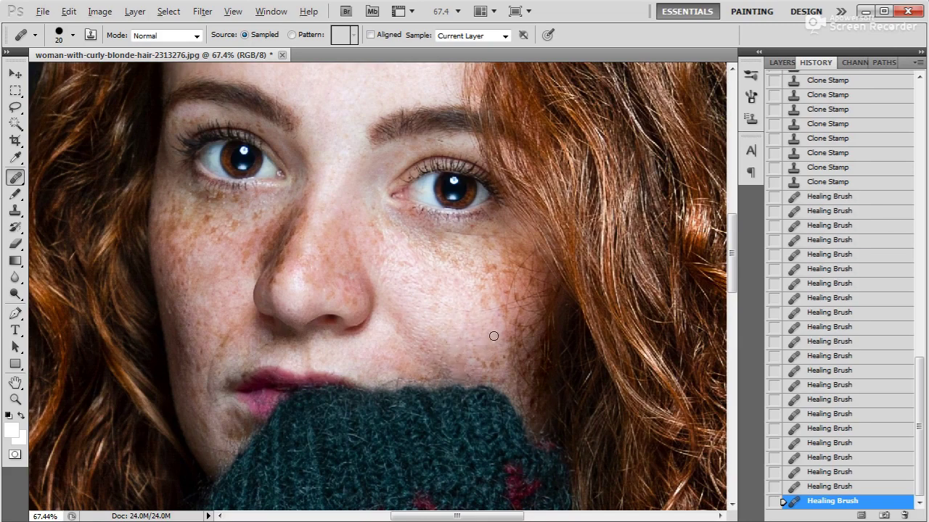
{"action": "left_click", "coordinate": [494, 336]}
{"action": "left_click", "coordinate": [499, 361]}
{"action": "left_click", "coordinate": [483, 362]}
Heal the freckles beside the nose
{"action": "left_click_drag", "start_coordinate": [417, 278], "coordinate": [430, 322]}
{"action": "left_click", "coordinate": [396, 309]}
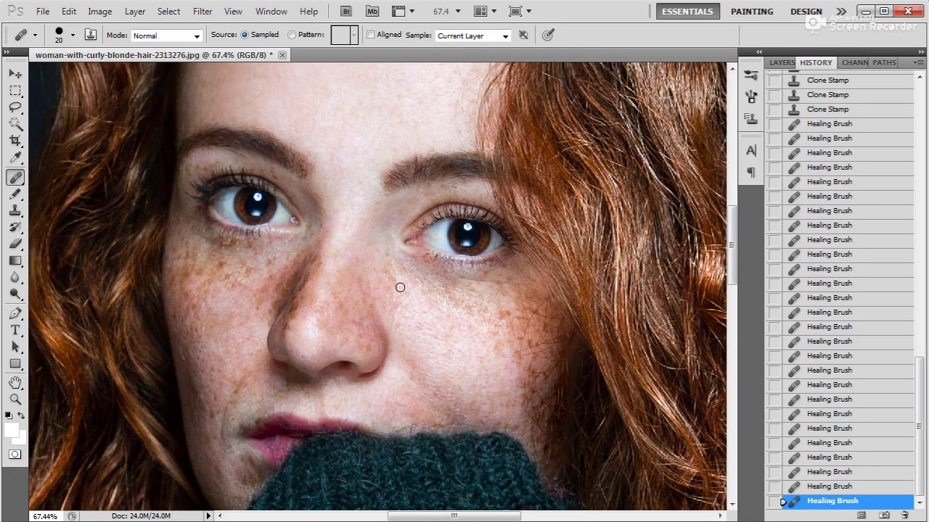
{"action": "left_click", "coordinate": [400, 286]}
{"action": "left_click", "coordinate": [435, 297]}
{"action": "left_click", "coordinate": [459, 306]}
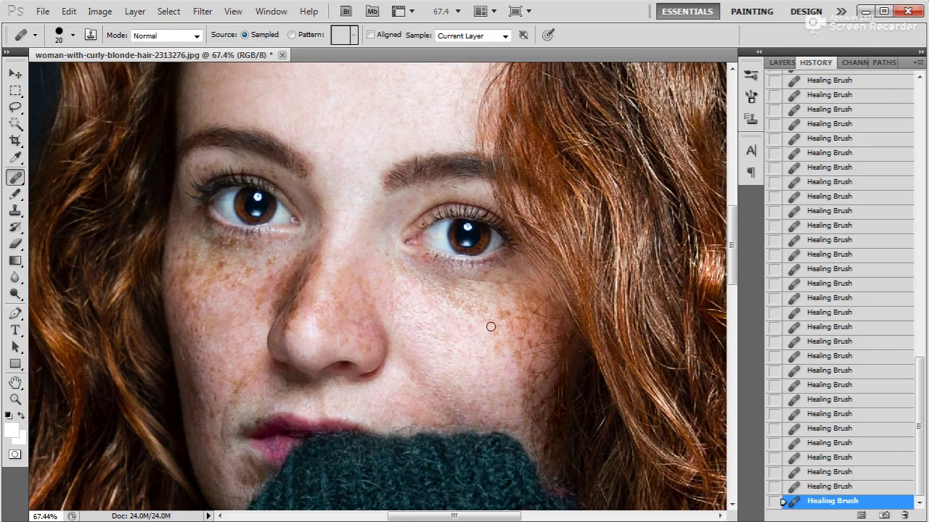
Smooth the left cheek freckles with a 20 px healing brush, sampling clean cheek skin
{"action": "scroll", "coordinate": [493, 312], "scroll_direction": "left", "scroll_amount": 2}
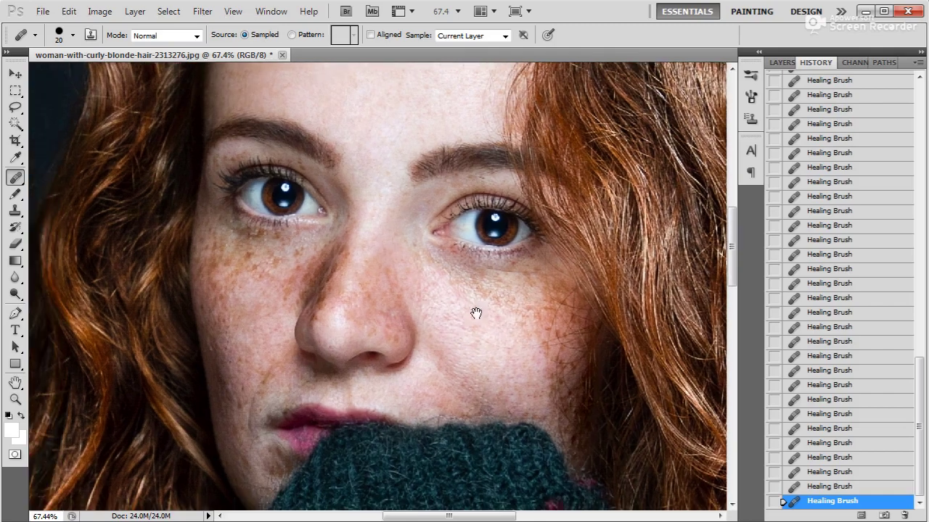
{"action": "scroll", "coordinate": [518, 312], "scroll_direction": "left", "scroll_amount": 5}
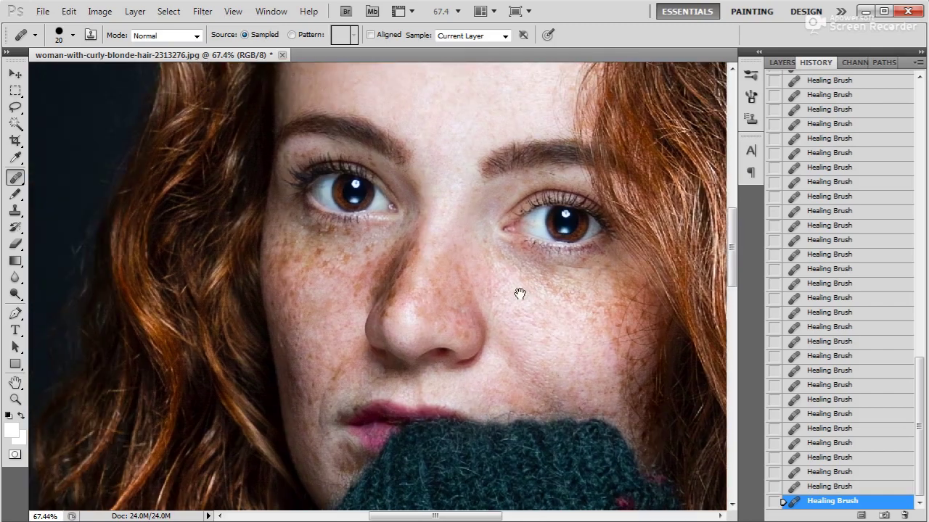
{"action": "key", "text": "bracketleft"}
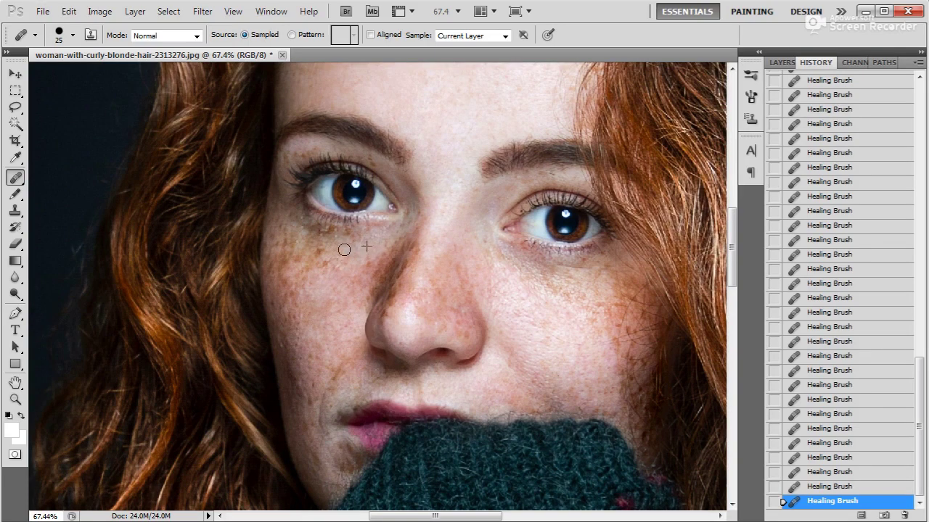
{"action": "left_click_drag", "start_coordinate": [347, 258], "coordinate": [326, 259]}
{"action": "left_click", "coordinate": [325, 276], "text": "alt"}
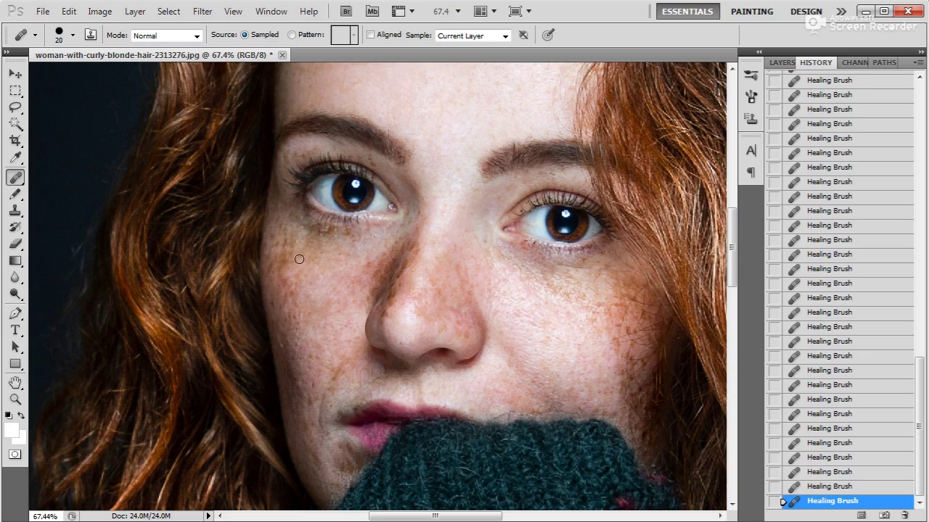
{"action": "left_click_drag", "start_coordinate": [289, 238], "coordinate": [287, 274]}
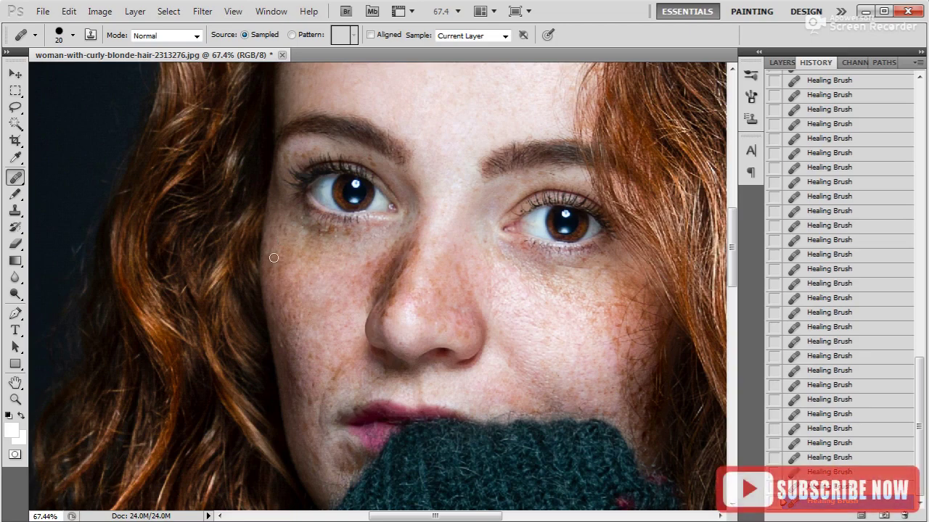
Switch to the Clone Stamp and soften the cheek under the left eye
{"action": "key", "text": "s"}
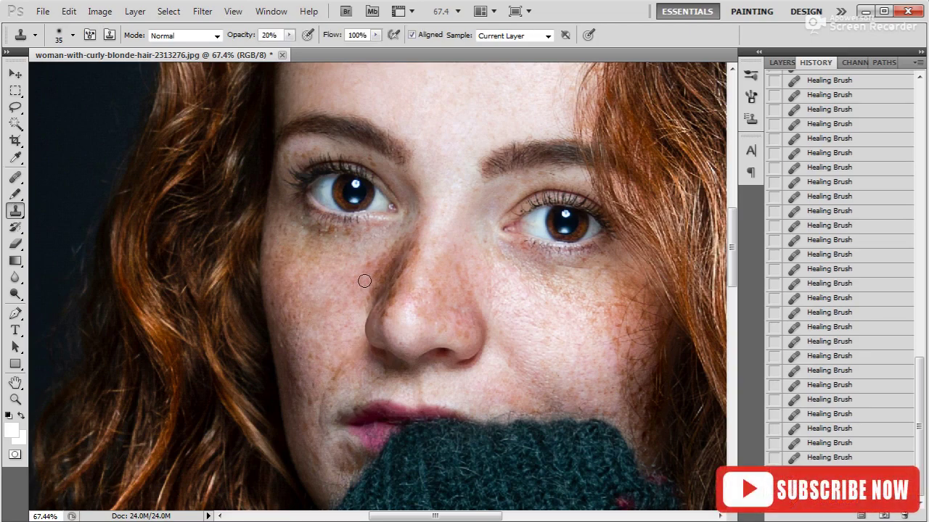
{"action": "scroll", "coordinate": [364, 281], "scroll_direction": "down", "scroll_amount": 1}
{"action": "key", "text": "bracketright"}
{"action": "key", "text": "bracketright"}
{"action": "left_click", "coordinate": [319, 238]}
{"action": "left_click", "coordinate": [314, 239]}
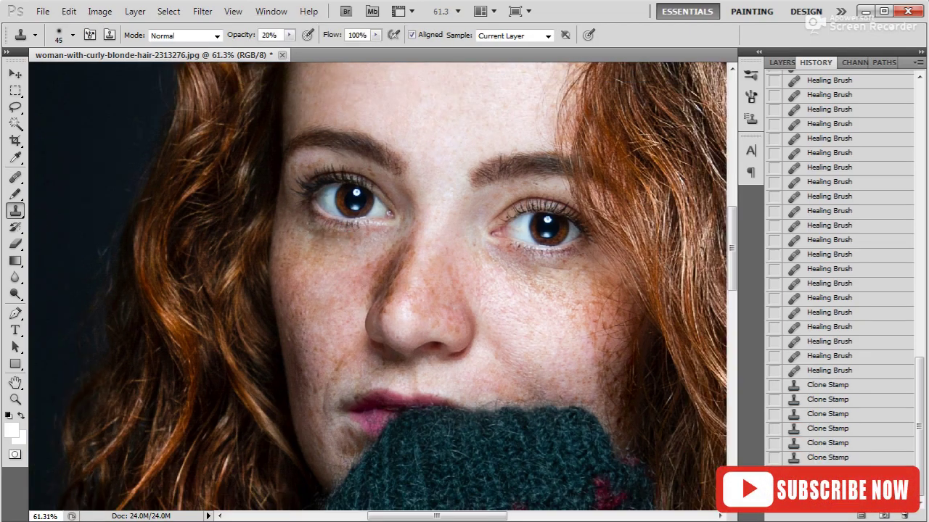
{"action": "left_click", "coordinate": [312, 240]}
{"action": "left_click", "coordinate": [308, 239]}
Even out the blotchy skin on the left cheek beside the nose
{"action": "left_click", "coordinate": [308, 239]}
{"action": "left_click", "coordinate": [323, 261]}
{"action": "left_click", "coordinate": [298, 240]}
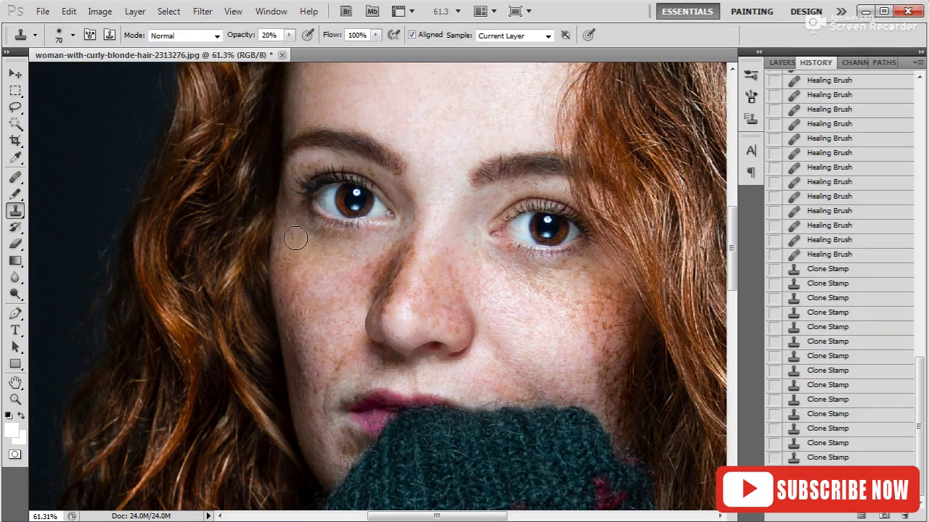
{"action": "left_click", "coordinate": [294, 239]}
{"action": "left_click", "coordinate": [298, 272]}
{"action": "left_click", "coordinate": [294, 298]}
{"action": "left_click", "coordinate": [292, 296]}
{"action": "left_click", "coordinate": [280, 248]}
{"action": "left_click", "coordinate": [291, 240]}
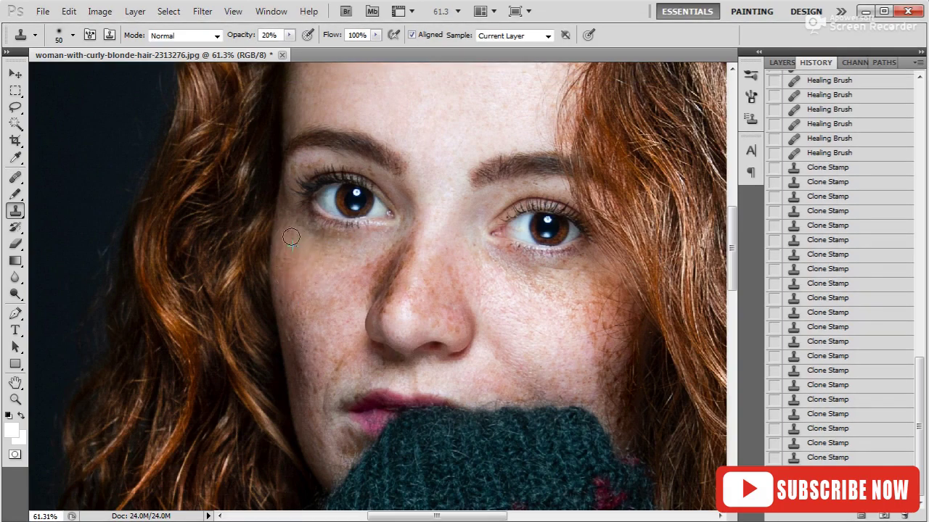
{"action": "left_click", "coordinate": [292, 230]}
Enlarge the clone brush and smooth the lower cheek area
{"action": "key", "text": "bracketright"}
{"action": "key", "text": "bracketright"}
{"action": "left_click", "coordinate": [305, 355]}
{"action": "scroll", "coordinate": [305, 355], "scroll_direction": "down", "scroll_amount": 2}
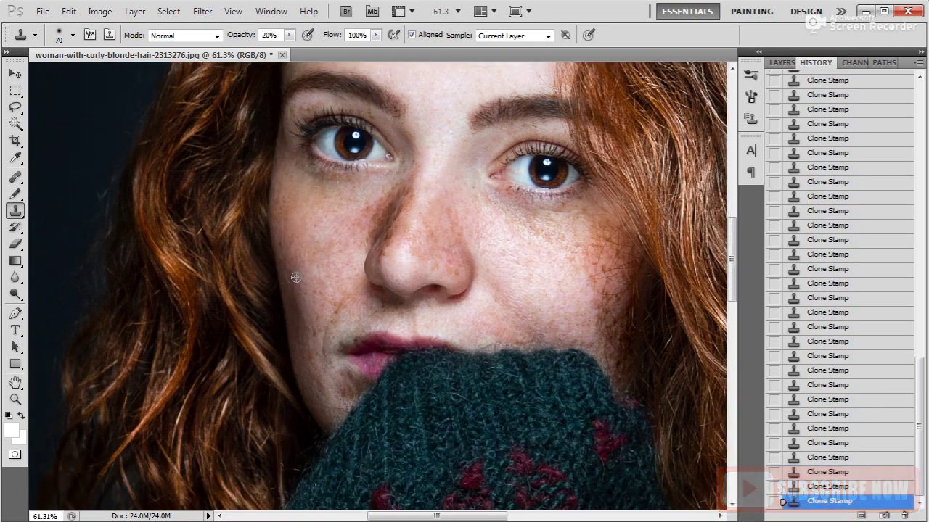
{"action": "key", "text": "bracketleft"}
{"action": "key", "text": "bracketleft"}
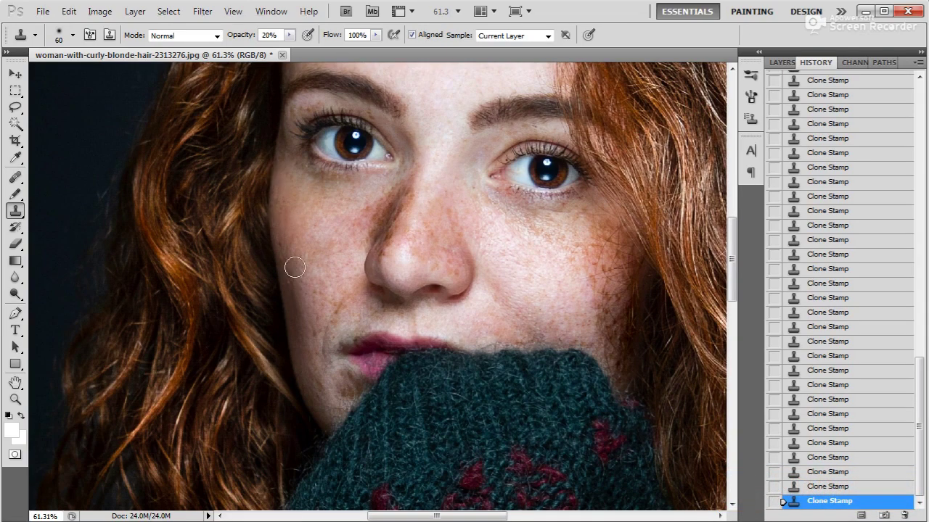
{"action": "key", "text": "bracketright"}
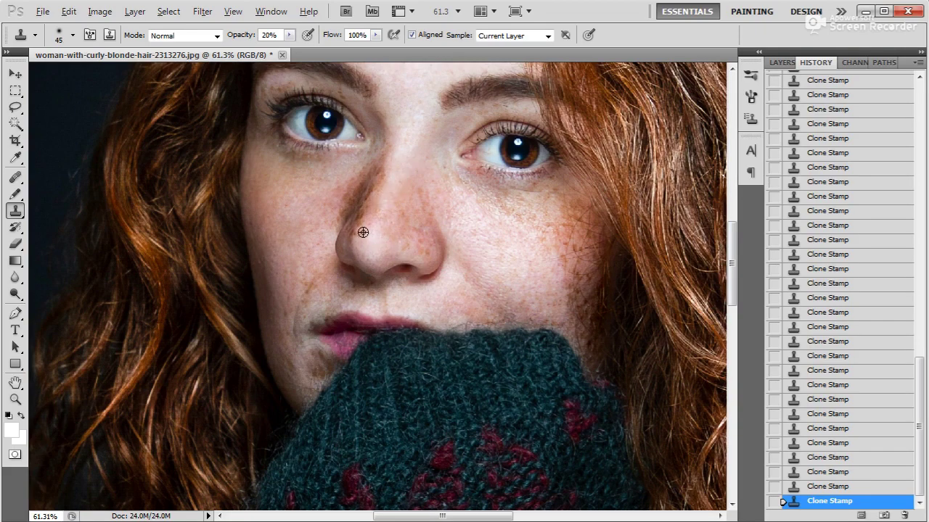
{"action": "key", "text": "bracketleft"}
{"action": "key", "text": "bracketright"}
{"action": "key", "text": "bracketright"}
{"action": "key", "text": "bracketright"}
{"action": "key", "text": "bracketright"}
{"action": "key", "text": "bracketright"}
{"action": "key", "text": "bracketright"}
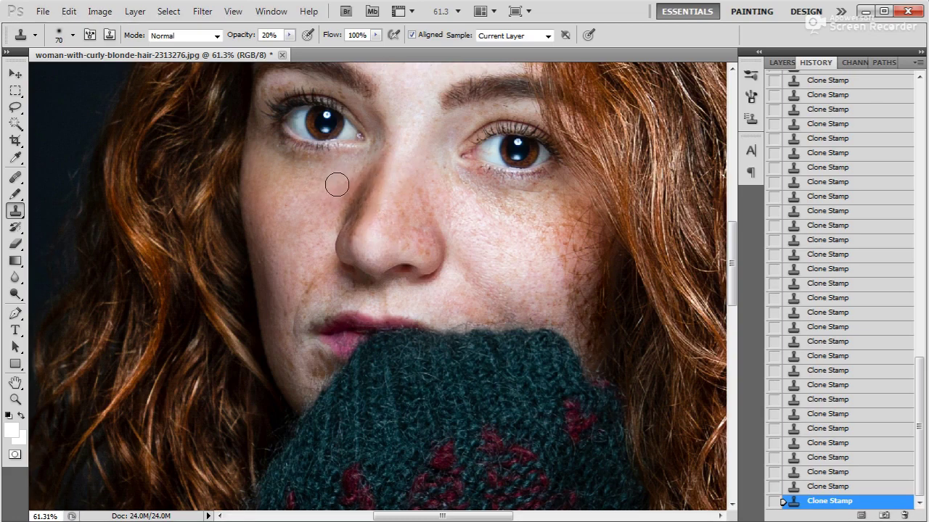
{"action": "scroll", "coordinate": [280, 191], "scroll_direction": "down", "scroll_amount": 1}
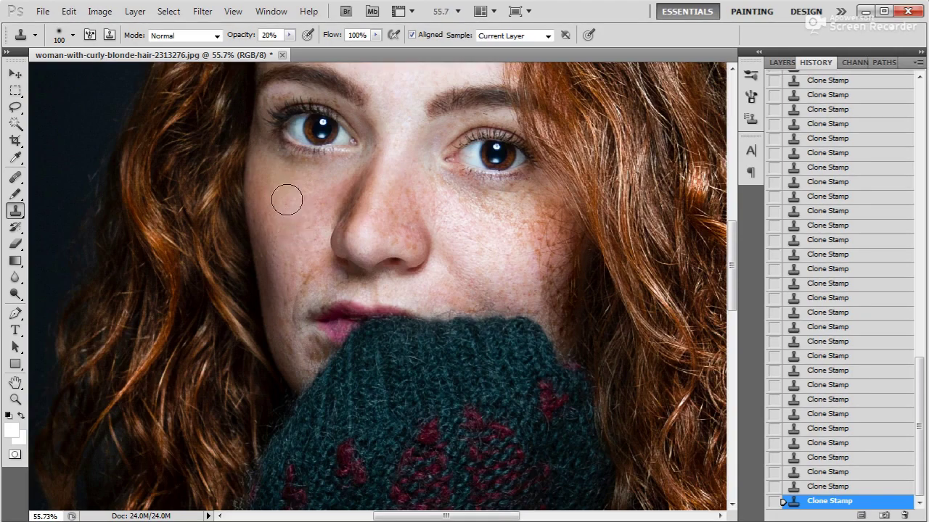
Soften skin around the mouth and chin, resizing the clone brush between 40 and 100
{"action": "key", "text": "bracketright"}
{"action": "key", "text": "bracketright"}
{"action": "key", "text": "bracketleft"}
{"action": "key", "text": "bracketleft"}
{"action": "key", "text": "bracketleft"}
{"action": "key", "text": "bracketright"}
{"action": "key", "text": "bracketright"}
{"action": "key", "text": "bracketright"}
{"action": "key", "text": "bracketleft"}
{"action": "key", "text": "bracketleft"}
{"action": "scroll", "coordinate": [290, 290], "scroll_direction": "down", "scroll_amount": 2}
{"action": "key", "text": "bracketleft"}
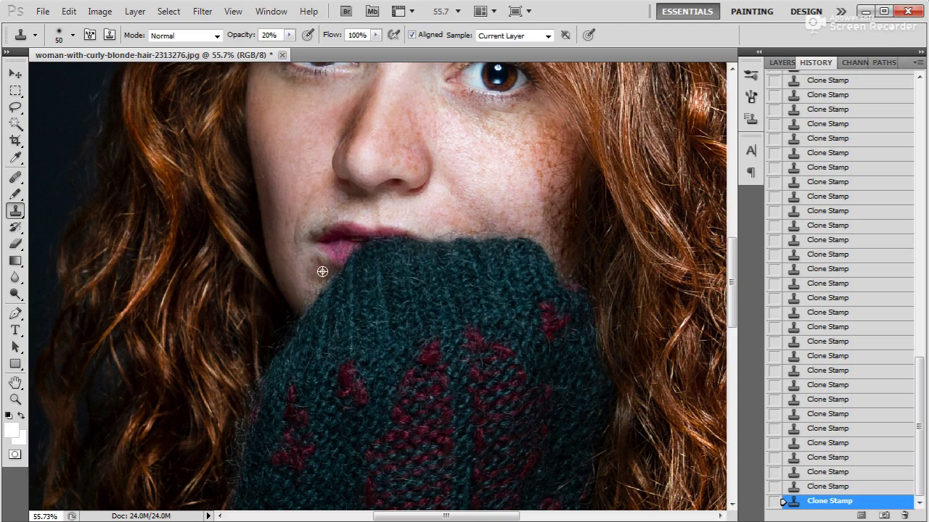
{"action": "key", "text": "bracketleft"}
{"action": "key", "text": "bracketright"}
{"action": "key", "text": "bracketright"}
{"action": "scroll", "coordinate": [330, 217], "scroll_direction": "down", "scroll_amount": 2, "text": "alt"}
Compare with the original photo, restore the retouched state and pan around the face
{"action": "scroll", "coordinate": [425, 234], "scroll_direction": "down", "scroll_amount": 2, "text": "alt"}
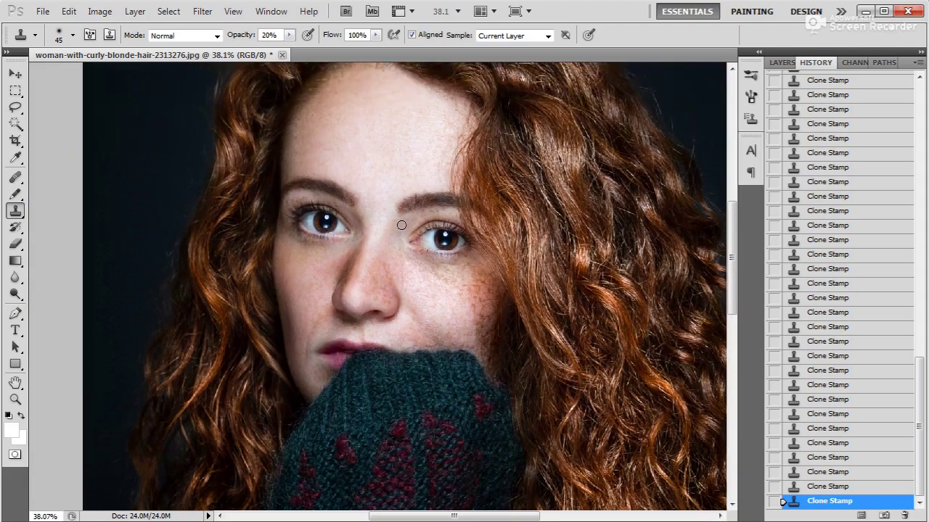
{"action": "scroll", "coordinate": [841, 290], "scroll_direction": "up", "scroll_amount": 10}
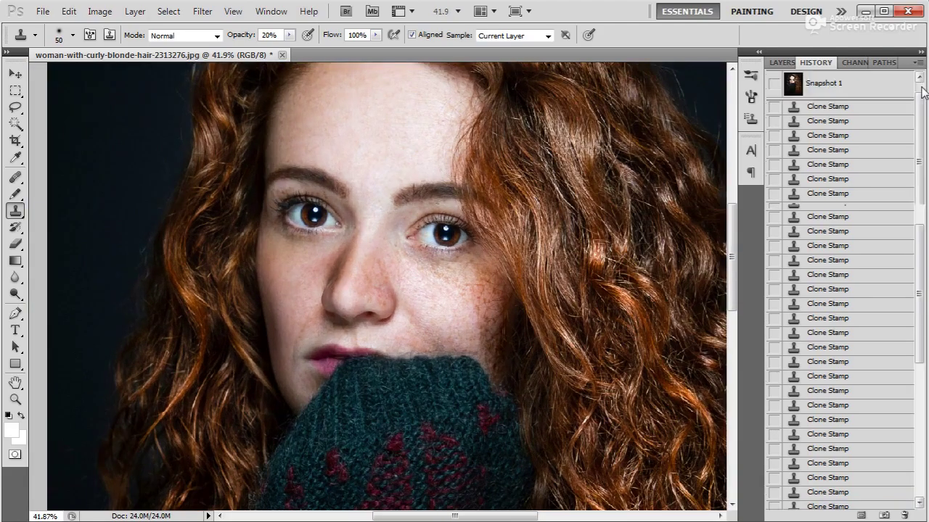
{"action": "left_click", "coordinate": [834, 85]}
{"action": "key", "text": "ctrl+z"}
{"action": "left_click_drag", "start_coordinate": [512, 133], "coordinate": [497, 217]}
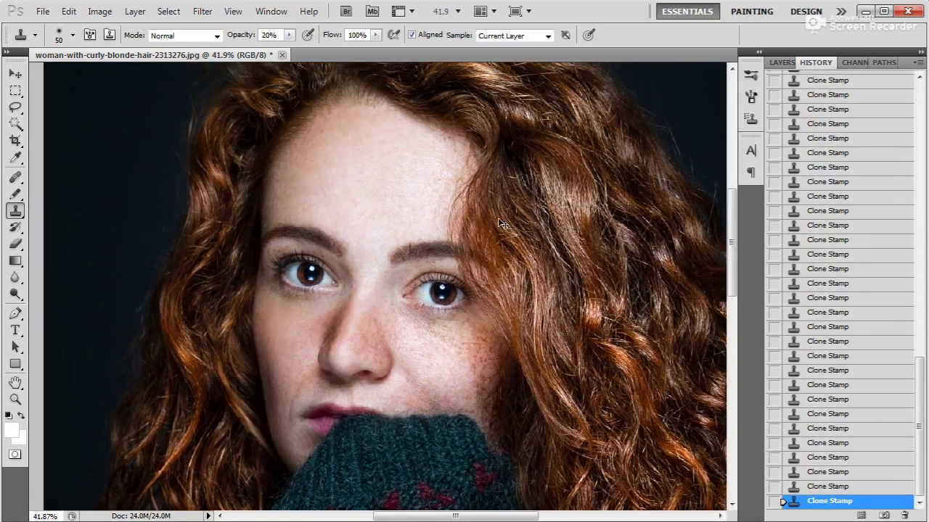
{"action": "left_click_drag", "start_coordinate": [392, 367], "coordinate": [414, 290]}
{"action": "scroll", "coordinate": [413, 290], "scroll_direction": "up", "scroll_amount": 2, "text": "alt"}
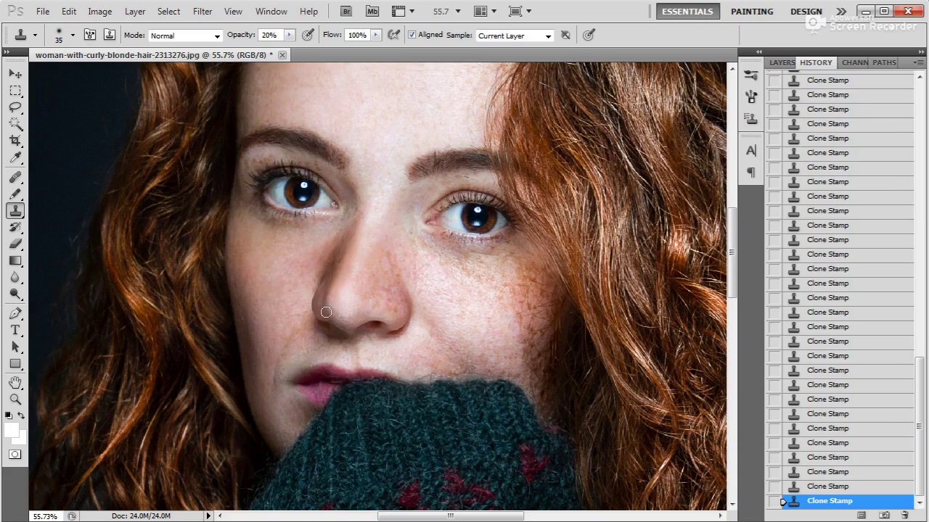
Sample clean nose skin and clone it over the cheek and along the lip edge
{"action": "left_click", "coordinate": [337, 254], "text": "alt"}
{"action": "key", "text": "bracketright"}
{"action": "key", "text": "bracketright"}
{"action": "key", "text": "bracketright"}
{"action": "key", "text": "bracketleft"}
{"action": "key", "text": "bracketleft"}
{"action": "key", "text": "bracketleft"}
{"action": "left_click", "coordinate": [358, 355]}
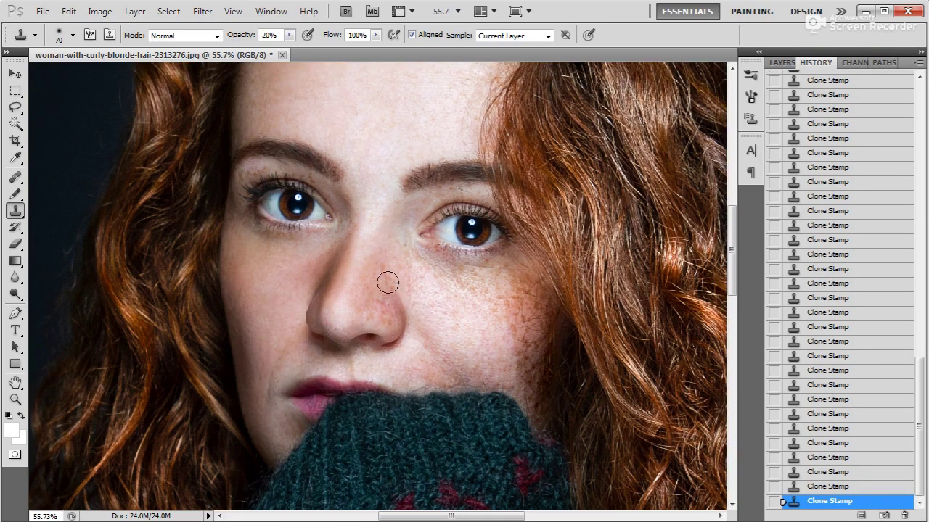
{"action": "key", "text": "bracketleft"}
{"action": "key", "text": "bracketright"}
{"action": "key", "text": "bracketright"}
{"action": "key", "text": "bracketright"}
{"action": "key", "text": "bracketright"}
{"action": "key", "text": "bracketright"}
{"action": "key", "text": "bracketleft"}
{"action": "key", "text": "bracketleft"}
{"action": "key", "text": "bracketleft"}
{"action": "left_click_drag", "start_coordinate": [445, 387], "coordinate": [407, 389]}
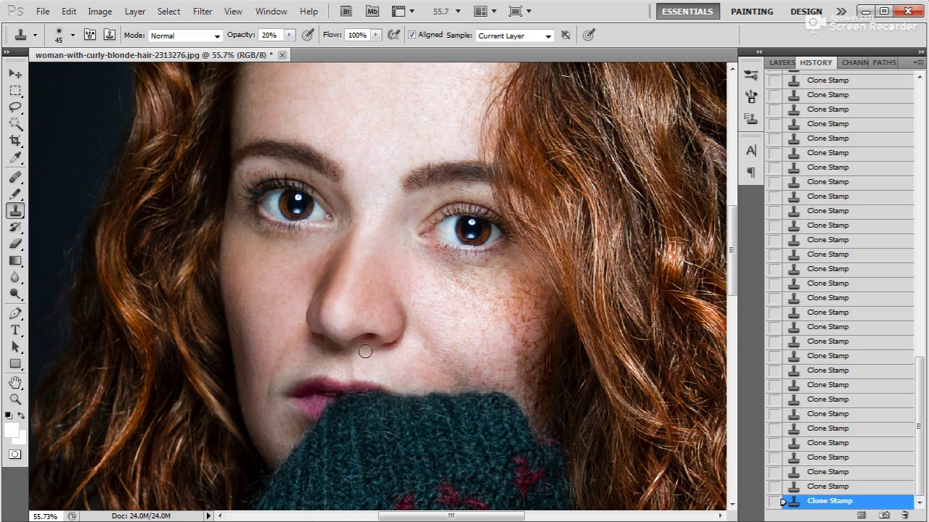
Clone smooth skin over cheek freckles near the eye, resizing the brush between 35 and 100
{"action": "scroll", "coordinate": [384, 369], "scroll_direction": "down", "scroll_amount": 2}
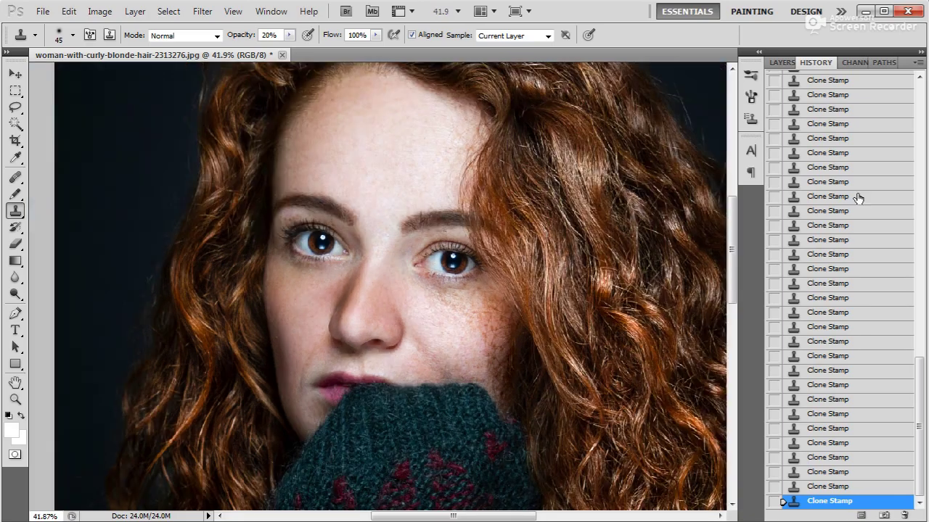
{"action": "scroll", "coordinate": [390, 375], "scroll_direction": "up", "scroll_amount": 1}
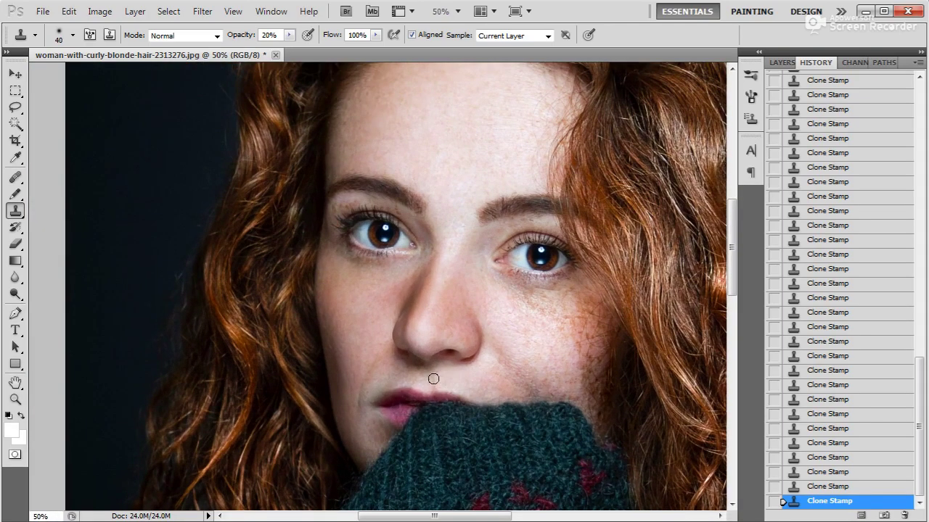
{"action": "key", "text": "bracketleft"}
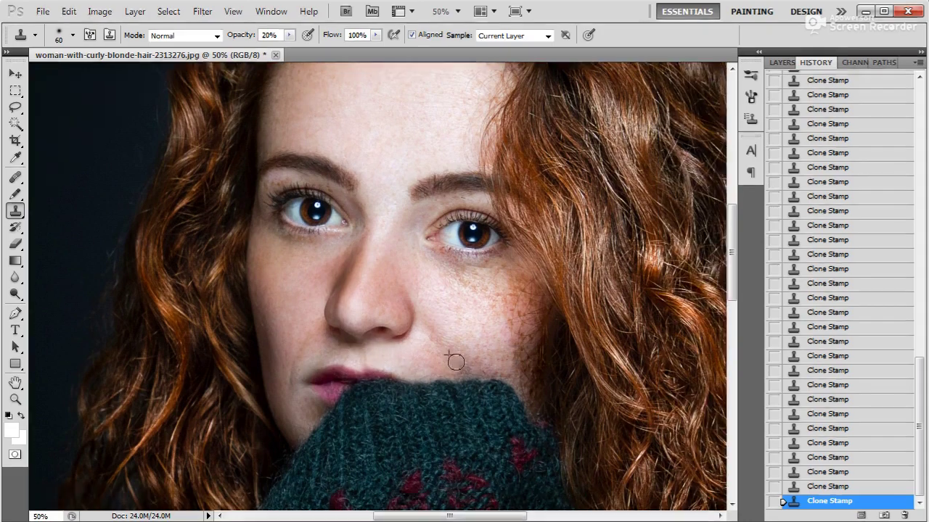
{"action": "key", "text": "bracketleft"}
{"action": "key", "text": "bracketleft"}
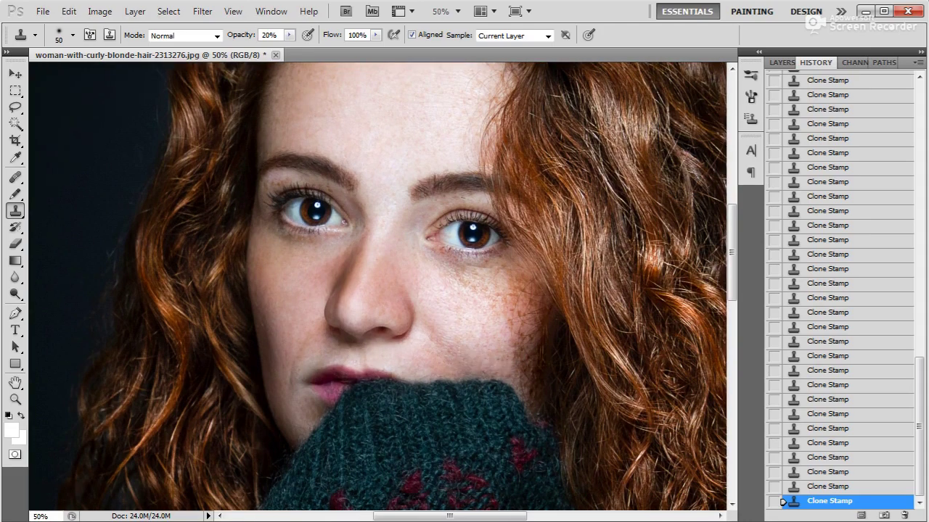
{"action": "key", "text": "bracketright"}
{"action": "left_click", "coordinate": [445, 321]}
{"action": "key", "text": "bracketright"}
{"action": "key", "text": "bracketright"}
{"action": "key", "text": "bracketleft"}
{"action": "key", "text": "bracketleft"}
{"action": "key", "text": "bracketleft"}
{"action": "key", "text": "bracketleft"}
{"action": "key", "text": "bracketright"}
{"action": "key", "text": "bracketright"}
{"action": "key", "text": "bracketright"}
{"action": "key", "text": "bracketright"}
{"action": "key", "text": "bracketleft"}
{"action": "key", "text": "bracketleft"}
{"action": "key", "text": "bracketleft"}
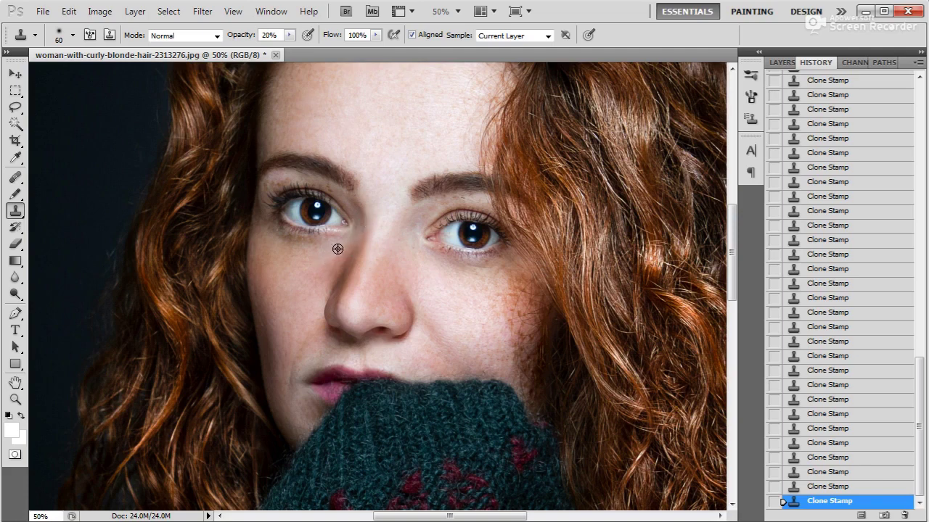
{"action": "key", "text": "bracketright"}
{"action": "key", "text": "bracketright"}
{"action": "key", "text": "bracketright"}
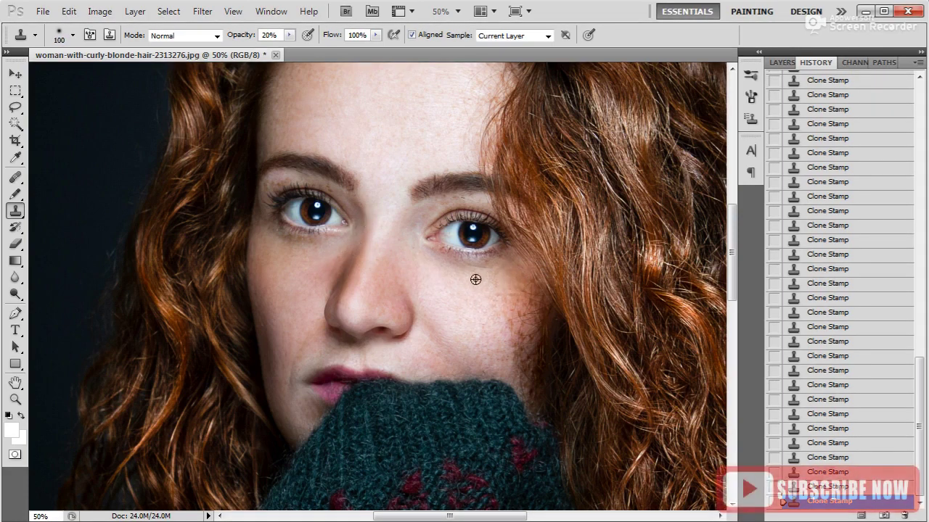
Fade freckles on the right cheek and left forehead with a 70–125 brush
{"action": "left_click_drag", "start_coordinate": [498, 315], "coordinate": [463, 295]}
{"action": "key", "text": "bracketleft"}
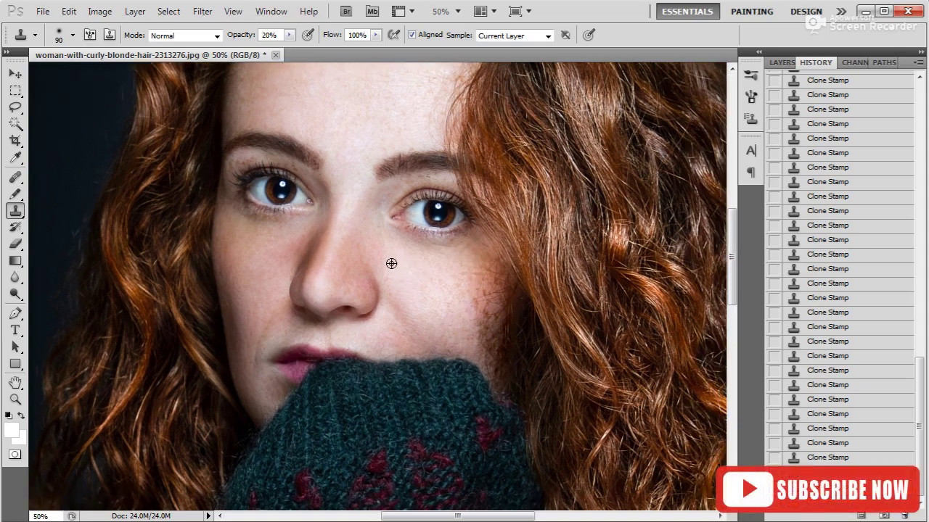
{"action": "scroll", "coordinate": [377, 165], "scroll_direction": "up", "scroll_amount": 3}
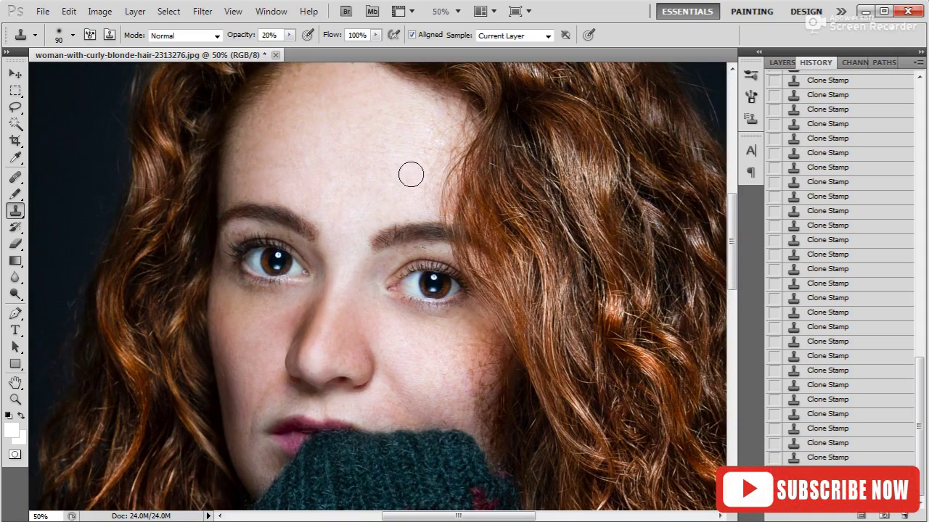
{"action": "key", "text": "bracketright"}
{"action": "key", "text": "bracketright"}
{"action": "key", "text": "bracketright"}
{"action": "left_click_drag", "start_coordinate": [343, 102], "coordinate": [391, 175]}
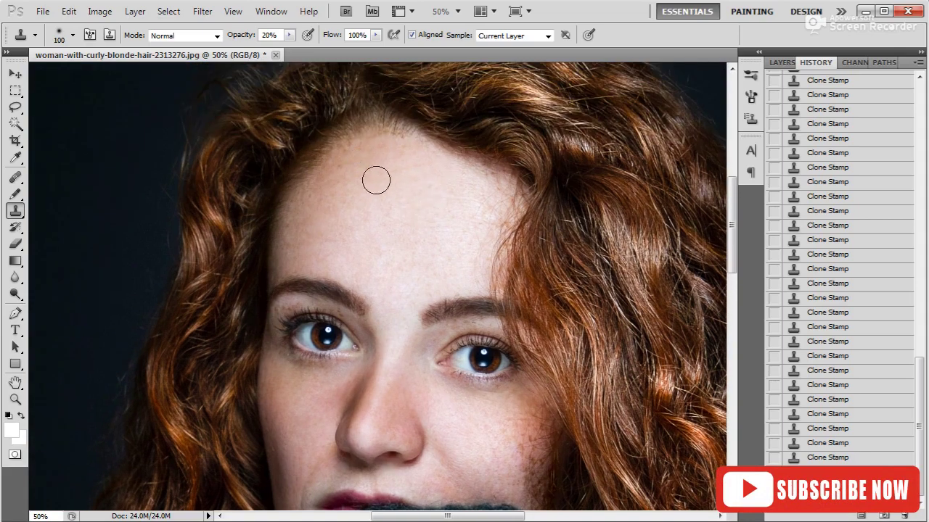
{"action": "key", "text": "bracketleft"}
{"action": "left_click_drag", "start_coordinate": [299, 185], "coordinate": [293, 251]}
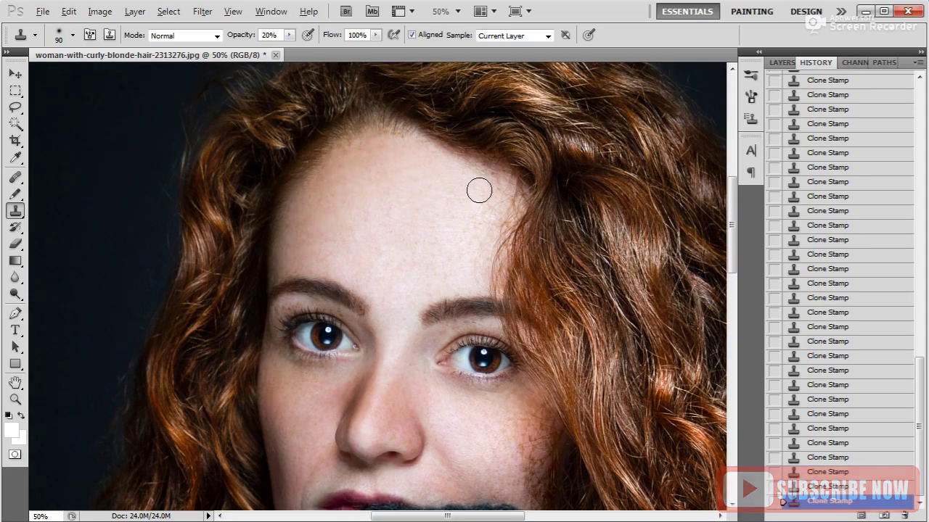
{"action": "key", "text": "bracketleft"}
{"action": "key", "text": "bracketleft"}
{"action": "key", "text": "bracketleft"}
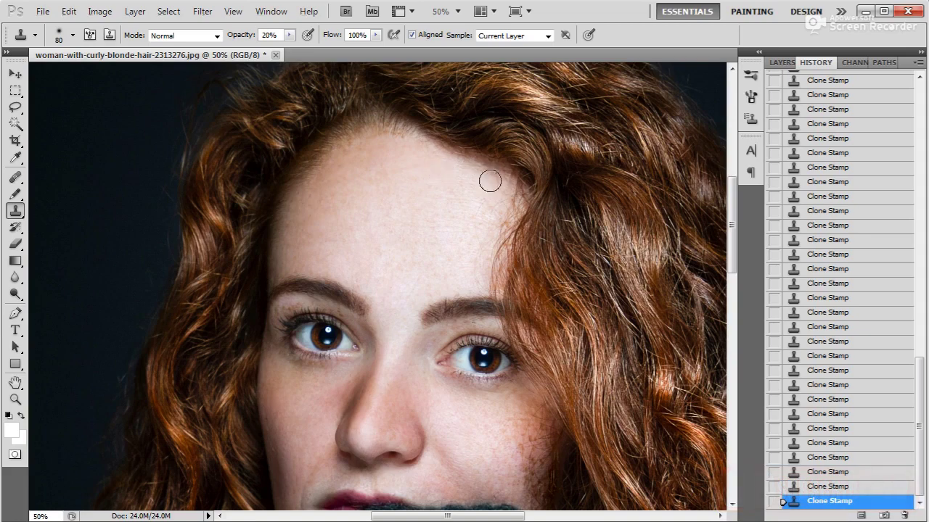
{"action": "key", "text": "bracketright"}
Smooth the cheek beside the hair down toward the sweater with a 60–90 brush
{"action": "scroll", "coordinate": [418, 169], "scroll_direction": "down", "scroll_amount": 1}
{"action": "scroll", "coordinate": [473, 165], "scroll_direction": "down", "scroll_amount": 5}
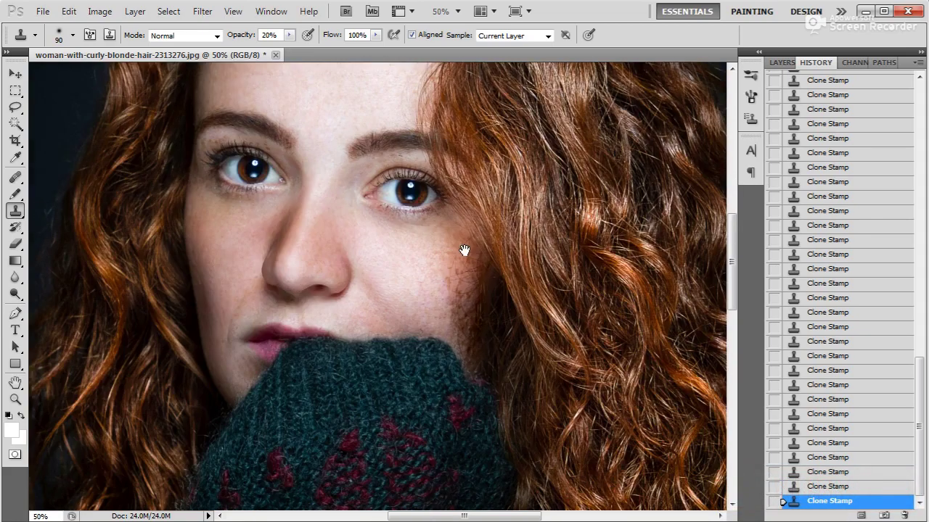
{"action": "key", "text": "bracketleft"}
{"action": "key", "text": "bracketleft"}
{"action": "key", "text": "bracketleft"}
{"action": "key", "text": "bracketright"}
{"action": "key", "text": "bracketright"}
{"action": "key", "text": "bracketright"}
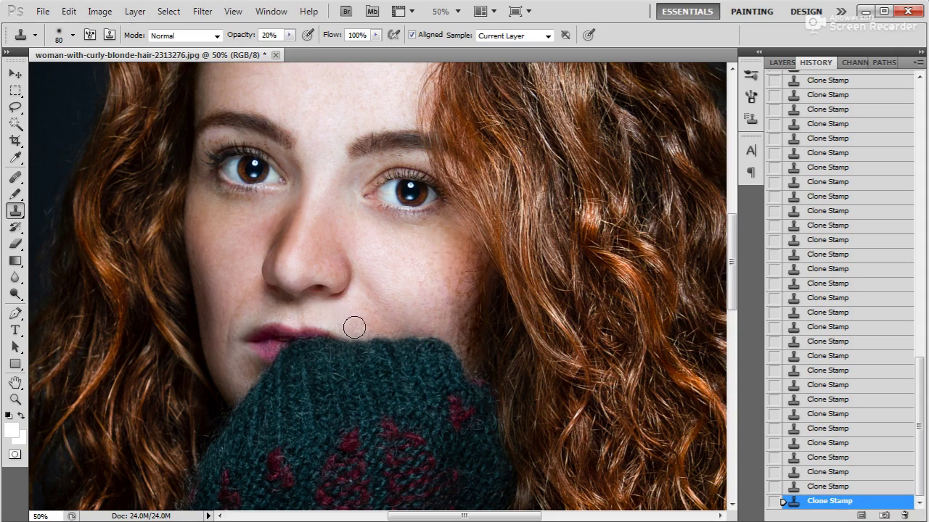
{"action": "key", "text": "bracketleft"}
{"action": "key", "text": "bracketleft"}
{"action": "key", "text": "bracketleft"}
{"action": "key", "text": "bracketright"}
{"action": "key", "text": "bracketright"}
{"action": "key", "text": "bracketright"}
{"action": "key", "text": "bracketright"}
{"action": "key", "text": "bracketright"}
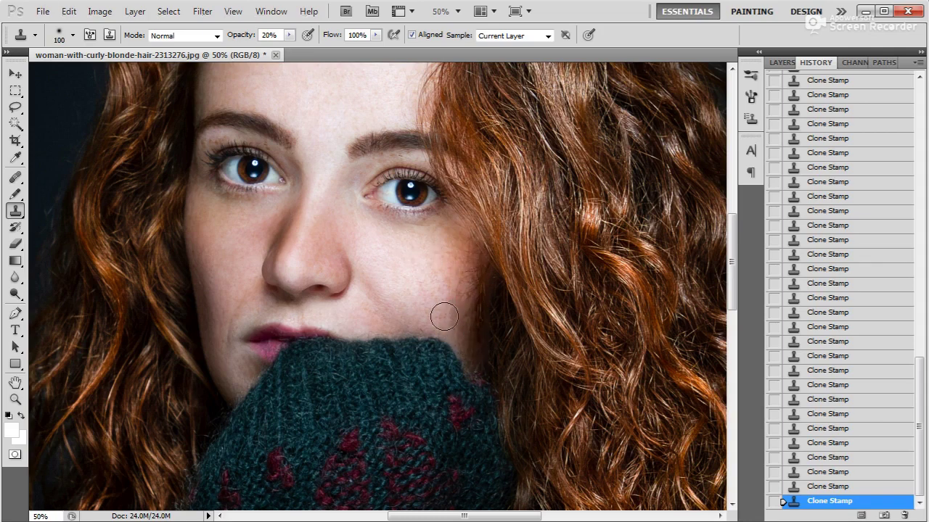
{"action": "key", "text": "bracketleft"}
{"action": "key", "text": "bracketleft"}
{"action": "key", "text": "ctrl+plus"}
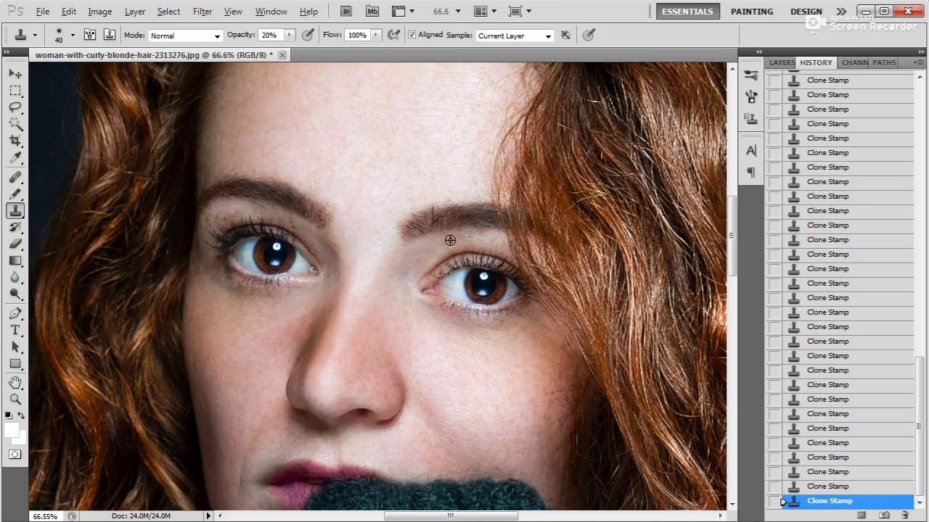
Work the brows and under-eye with a 40 brush, then set clone opacity to 20%
{"action": "key", "text": "bracketleft"}
{"action": "scroll", "coordinate": [486, 243], "scroll_direction": "up", "scroll_amount": 1}
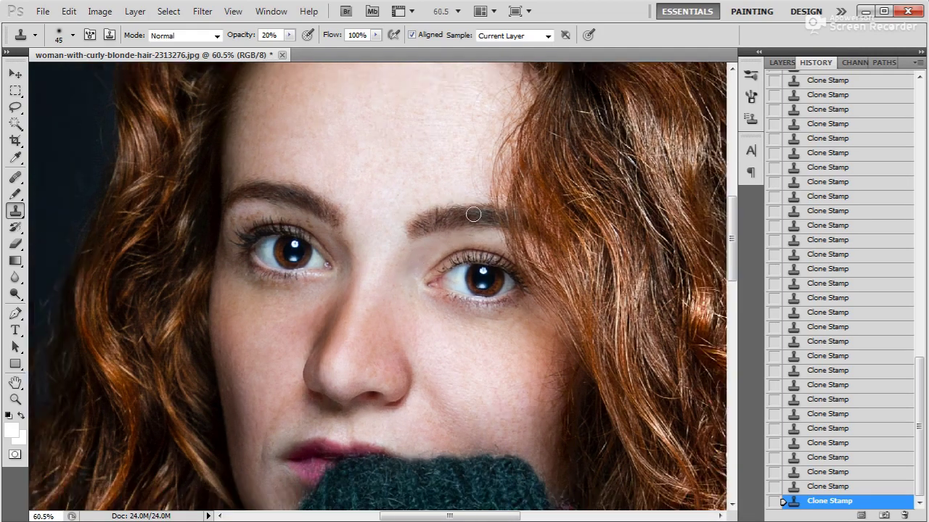
{"action": "scroll", "coordinate": [435, 218], "scroll_direction": "up", "scroll_amount": 1}
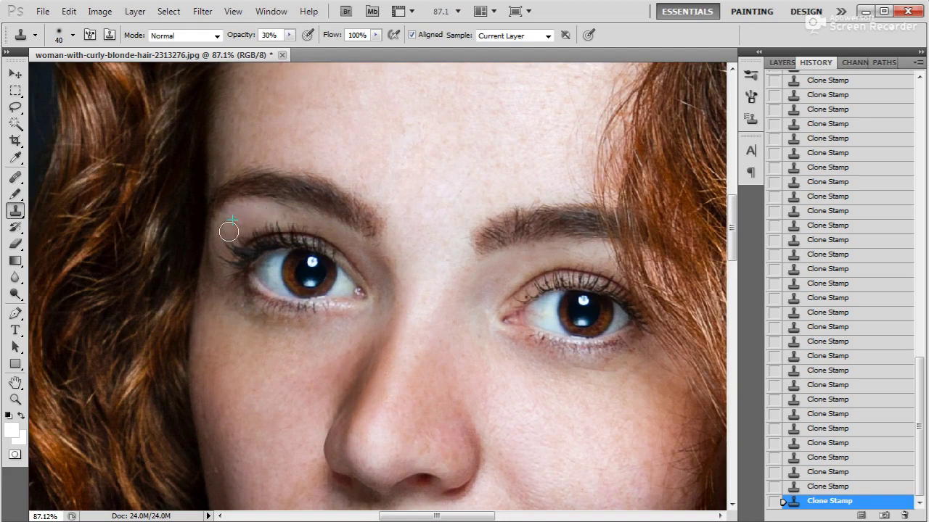
{"action": "key", "text": "2"}
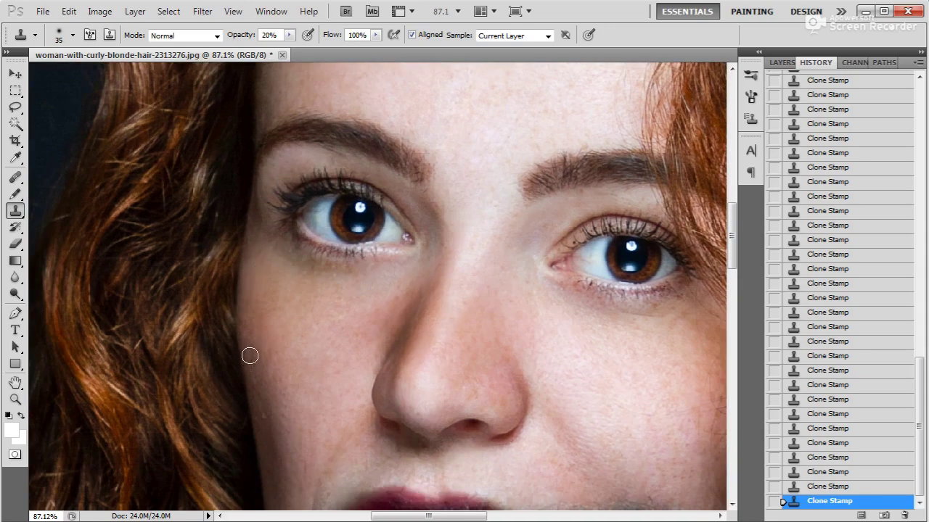
{"action": "scroll", "coordinate": [300, 304], "scroll_direction": "down", "scroll_amount": 1}
Resize the brush to 50–60 and reframe the view on the nose and mouth
{"action": "scroll", "coordinate": [508, 315], "scroll_direction": "down", "scroll_amount": 1}
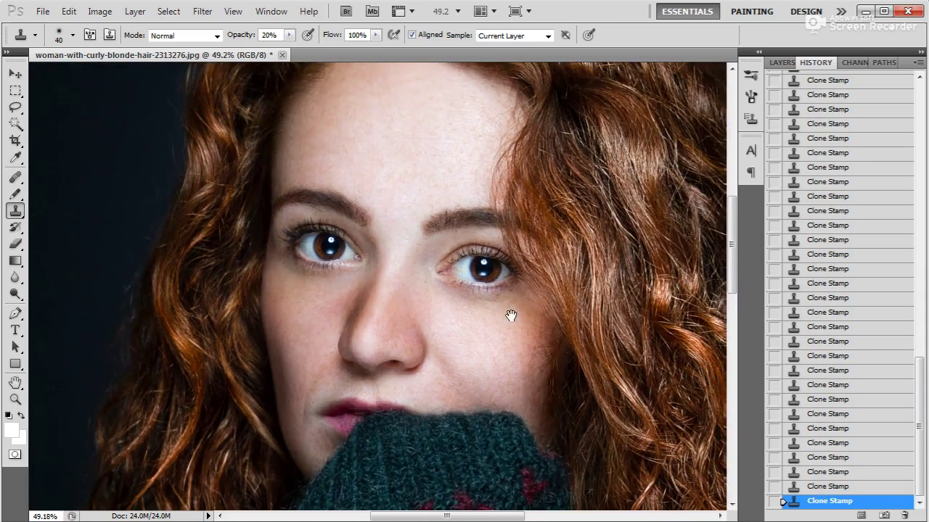
{"action": "scroll", "coordinate": [515, 326], "scroll_direction": "down", "scroll_amount": 1}
{"action": "scroll", "coordinate": [525, 343], "scroll_direction": "down", "scroll_amount": 1}
{"action": "key", "text": "bracketleft"}
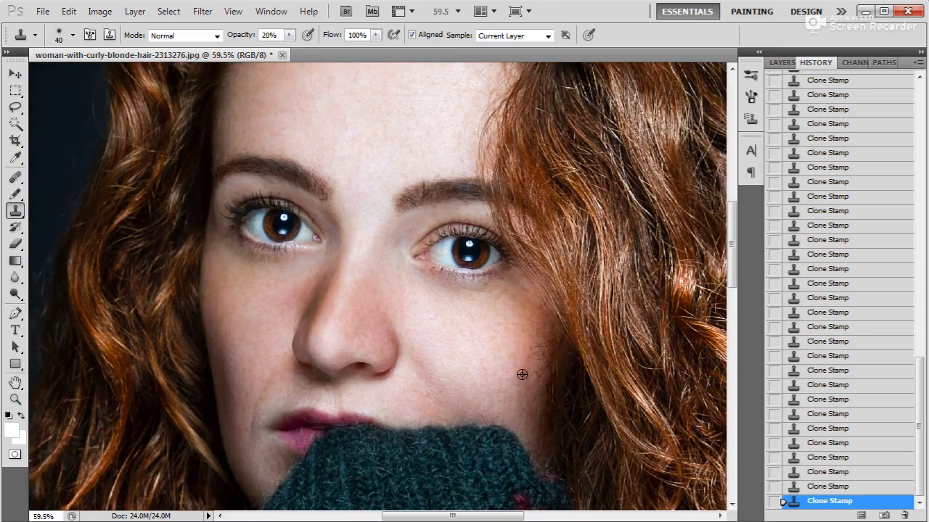
{"action": "key", "text": "bracketright"}
{"action": "key", "text": "bracketright"}
{"action": "scroll", "coordinate": [377, 265], "scroll_direction": "down", "scroll_amount": 1}
{"action": "key", "text": "bracketright"}
{"action": "key", "text": "bracketright"}
{"action": "key", "text": "bracketright"}
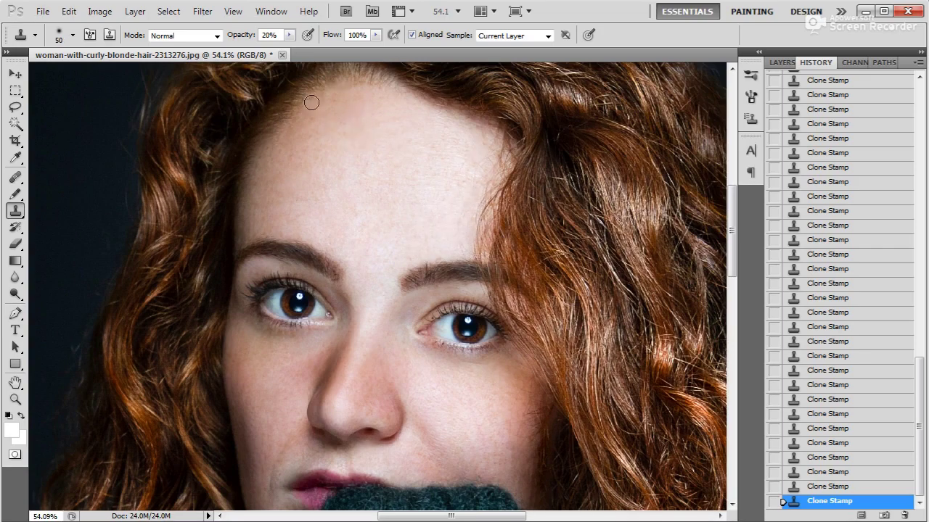
{"action": "key", "text": "bracketleft"}
{"action": "key", "text": "bracketleft"}
{"action": "scroll", "coordinate": [326, 254], "scroll_direction": "down", "scroll_amount": 2}
{"action": "scroll", "coordinate": [300, 310], "scroll_direction": "up", "scroll_amount": 1}
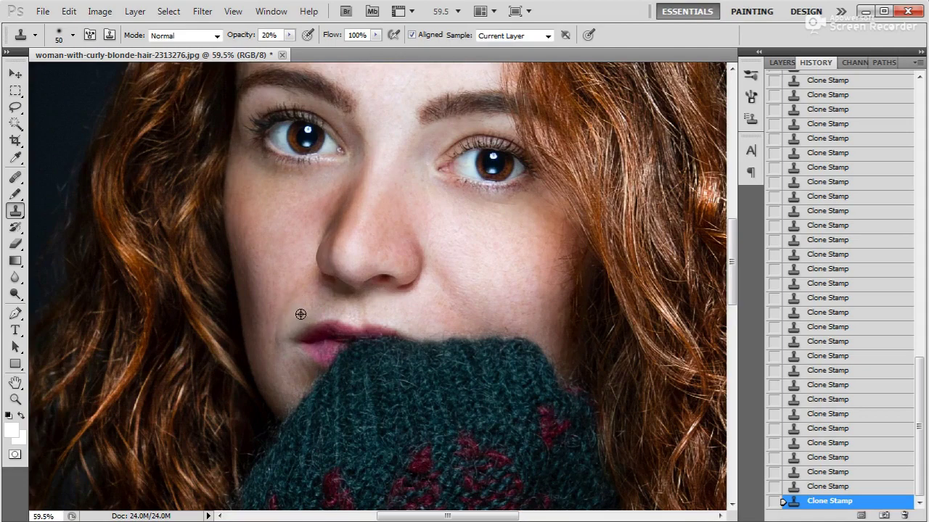
Clone over blemishes beside the lip and freckles beside the nose, resizing the brush
{"action": "left_click", "coordinate": [301, 314]}
{"action": "key", "text": "bracketleft"}
{"action": "left_click", "coordinate": [304, 305]}
{"action": "left_click", "coordinate": [334, 297]}
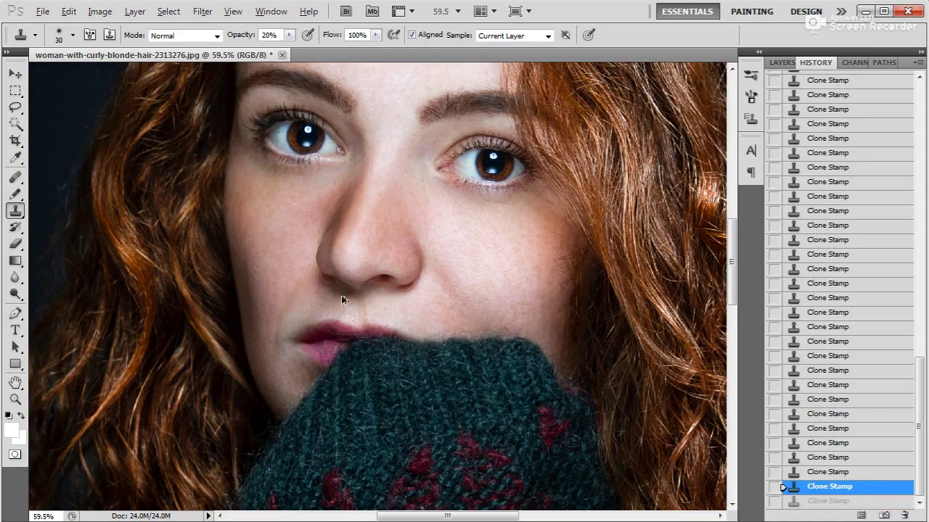
{"action": "key", "text": "bracketleft"}
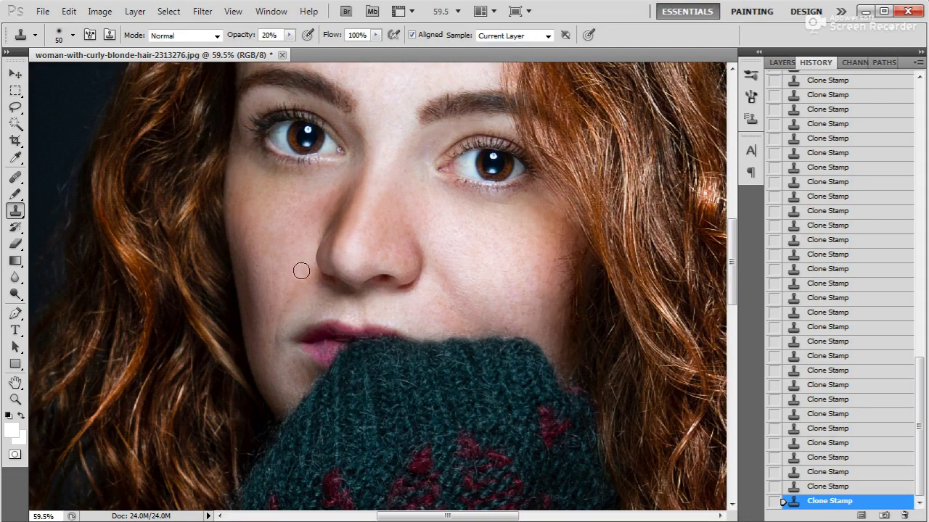
{"action": "key", "text": "bracketleft"}
{"action": "key", "text": "bracketleft"}
{"action": "scroll", "coordinate": [399, 232], "scroll_direction": "down", "scroll_amount": 2}
{"action": "scroll", "coordinate": [432, 207], "scroll_direction": "down", "scroll_amount": 2}
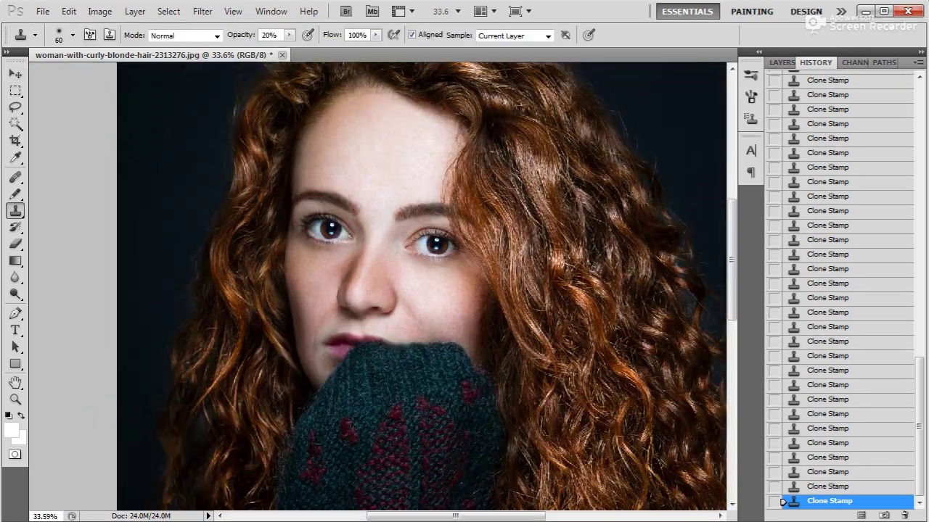
{"action": "key", "text": "bracketright"}
{"action": "key", "text": "bracketright"}
{"action": "key", "text": "bracketright"}
{"action": "key", "text": "bracketleft"}
{"action": "key", "text": "bracketleft"}
{"action": "key", "text": "bracketleft"}
{"action": "key", "text": "bracketright"}
Alternate between Move and Clone Stamp to reposition the view, enlarging the brush to 90
{"action": "key", "text": "v"}
{"action": "scroll", "coordinate": [530, 203], "scroll_direction": "down", "scroll_amount": 3}
{"action": "key", "text": "s"}
{"action": "scroll", "coordinate": [317, 218], "scroll_direction": "up", "scroll_amount": 3}
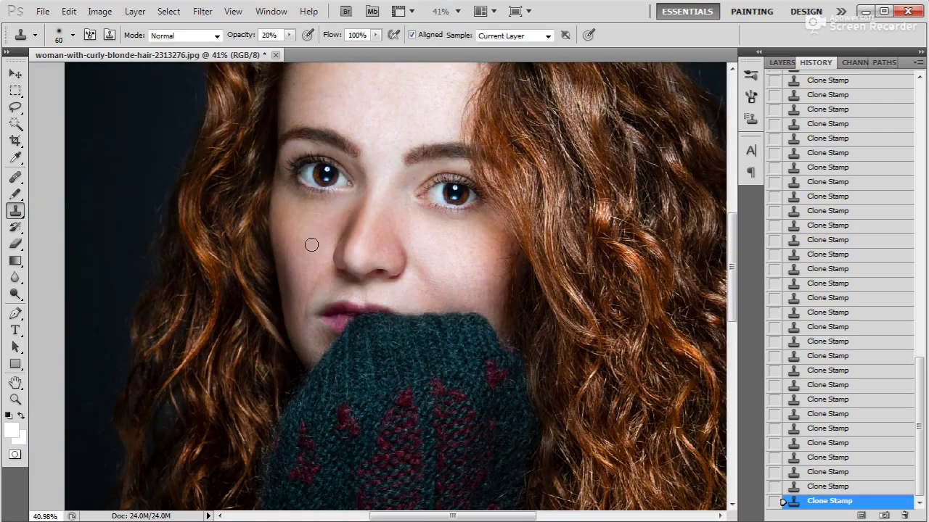
{"action": "key", "text": "bracketright"}
{"action": "key", "text": "bracketright"}
{"action": "key", "text": "bracketright"}
{"action": "key", "text": "v"}
{"action": "scroll", "coordinate": [468, 237], "scroll_direction": "down", "scroll_amount": 3}
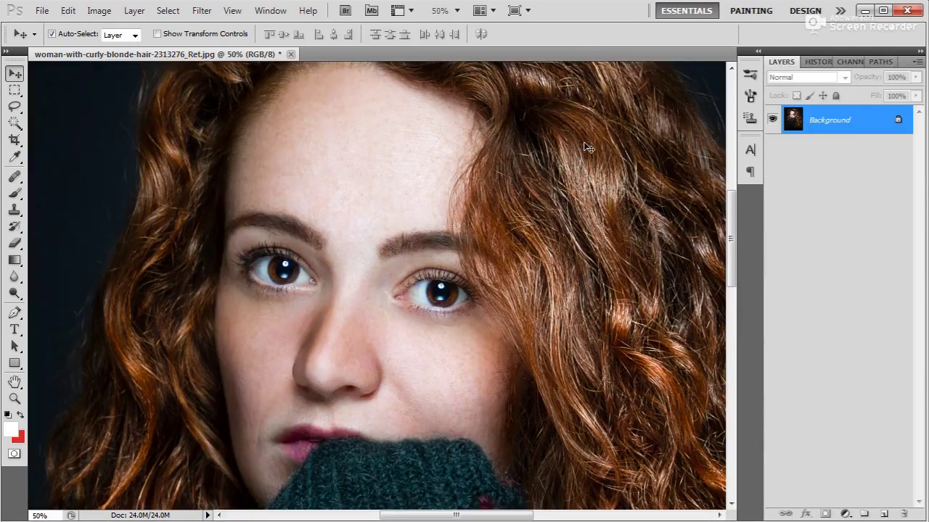
Give the blurred Layer 1 a black mask and paint the blur onto the top hair with a 500 brush
{"action": "left_click", "coordinate": [825, 514]}
{"action": "key", "text": "ctrl+i"}
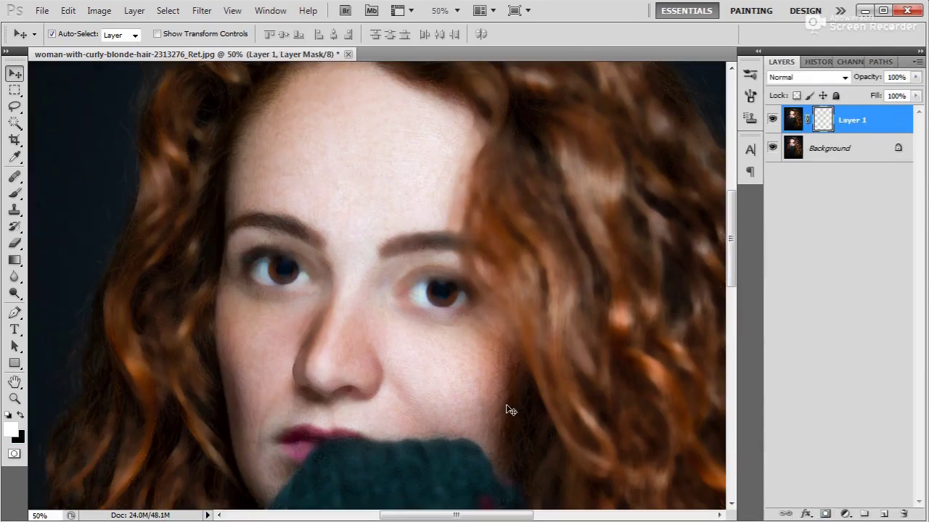
{"action": "key", "text": "b"}
{"action": "scroll", "coordinate": [443, 291], "scroll_direction": "down", "scroll_amount": 2}
{"action": "left_click_drag", "start_coordinate": [442, 283], "coordinate": [341, 312]}
{"action": "key", "text": "bracketright"}
{"action": "key", "text": "bracketright"}
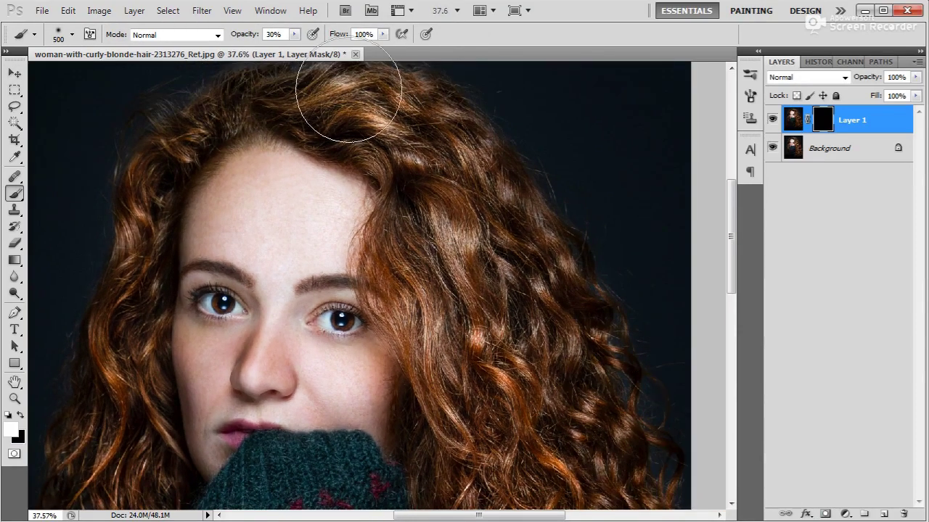
{"action": "left_click_drag", "start_coordinate": [332, 83], "coordinate": [535, 335]}
Reveal the blur over the right-side hair and forehead, resizing the brush from 150 upward
{"action": "scroll", "coordinate": [535, 336], "scroll_direction": "down", "scroll_amount": 1}
{"action": "scroll", "coordinate": [472, 321], "scroll_direction": "down", "scroll_amount": 3}
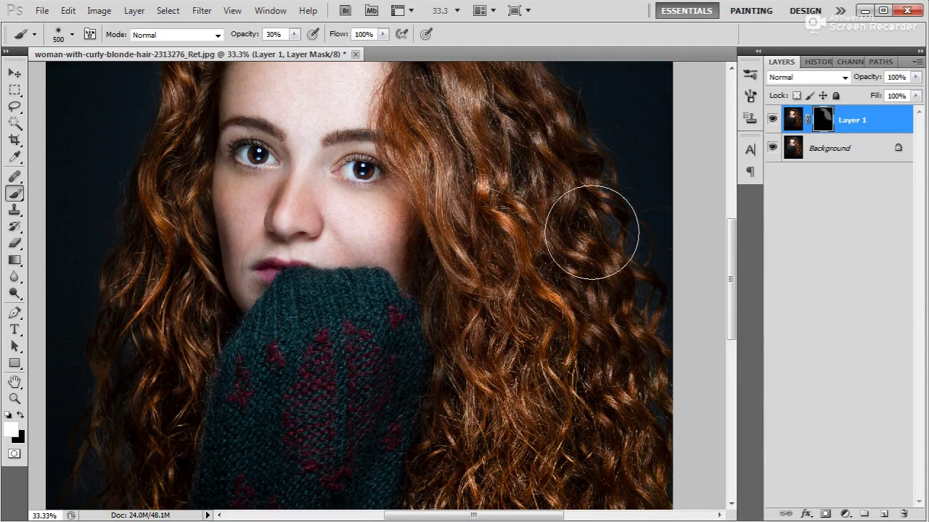
{"action": "left_click_drag", "start_coordinate": [590, 227], "coordinate": [588, 363]}
{"action": "key", "text": "bracketleft"}
{"action": "key", "text": "bracketleft"}
{"action": "key", "text": "bracketleft"}
{"action": "scroll", "coordinate": [546, 357], "scroll_direction": "up", "scroll_amount": 1}
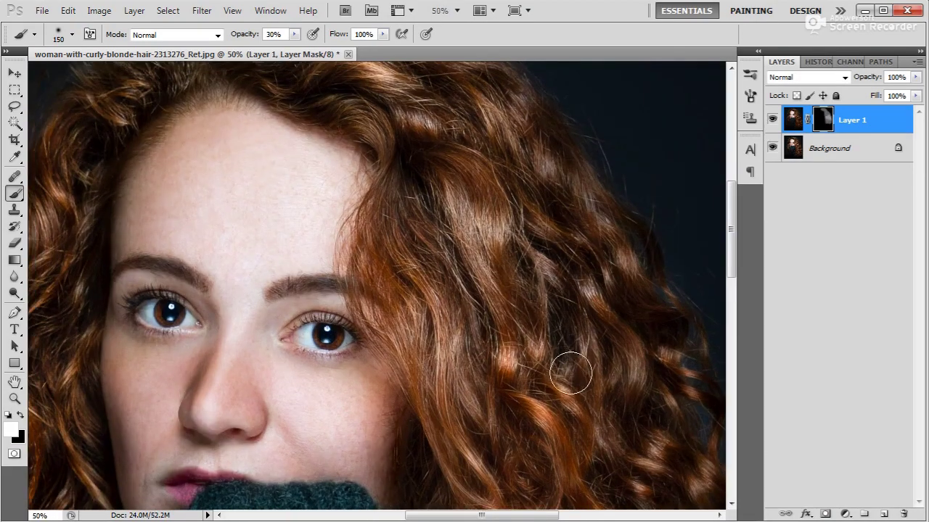
{"action": "left_click_drag", "start_coordinate": [459, 157], "coordinate": [603, 280]}
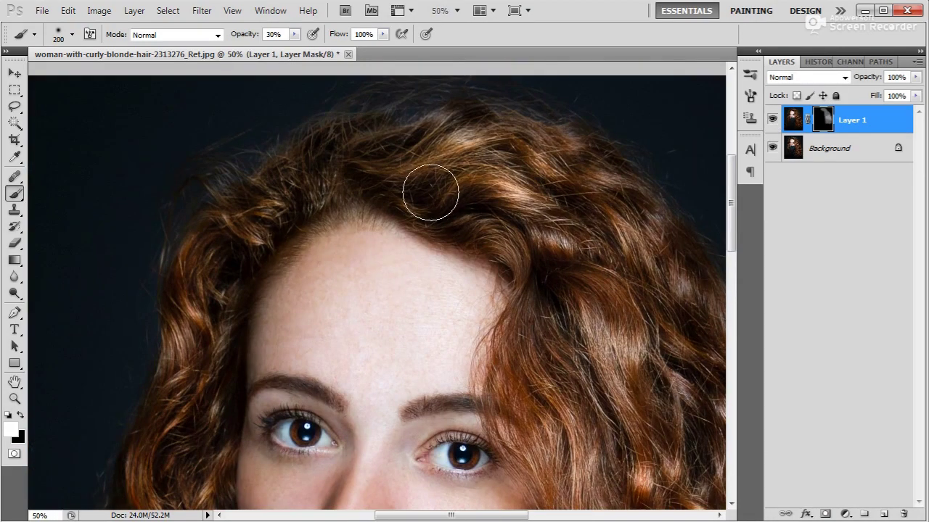
{"action": "key", "text": "bracketright"}
{"action": "key", "text": "bracketright"}
{"action": "scroll", "coordinate": [406, 145], "scroll_direction": "down", "scroll_amount": 2}
{"action": "scroll", "coordinate": [394, 93], "scroll_direction": "left", "scroll_amount": 2}
{"action": "scroll", "coordinate": [333, 167], "scroll_direction": "down", "scroll_amount": 5}
{"action": "key", "text": "bracketright"}
{"action": "key", "text": "bracketright"}
{"action": "key", "text": "bracketright"}
{"action": "scroll", "coordinate": [282, 439], "scroll_direction": "up", "scroll_amount": 2}
{"action": "scroll", "coordinate": [283, 439], "scroll_direction": "right", "scroll_amount": 4}
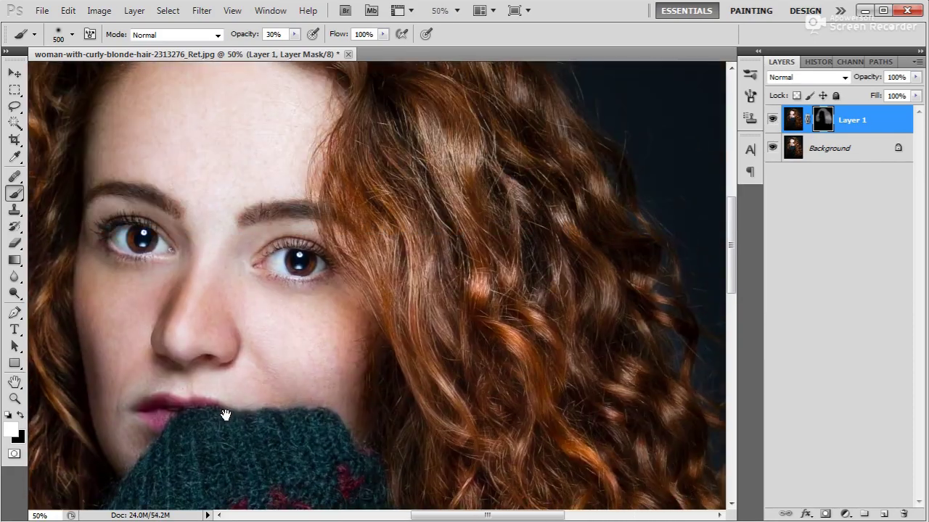
{"action": "left_click_drag", "start_coordinate": [569, 239], "coordinate": [666, 322]}
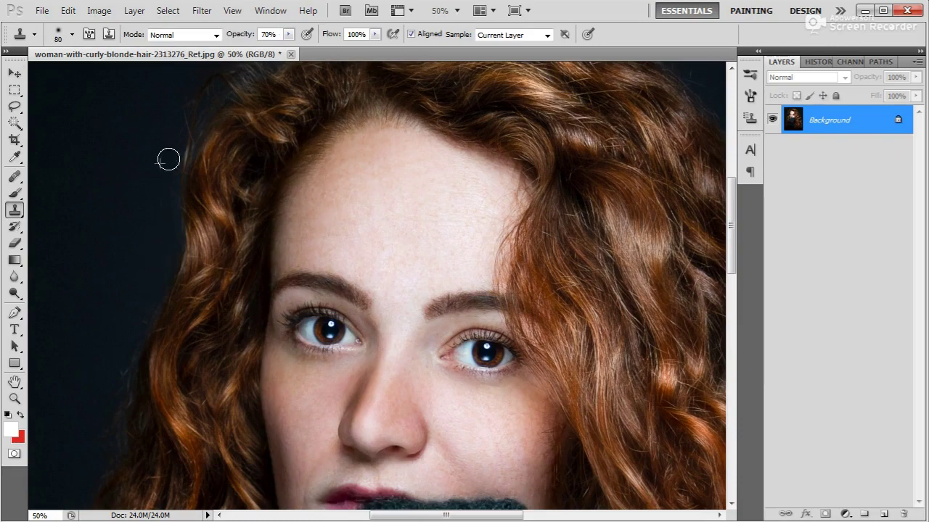
Clone out stray flyaway hairs along the top hair edge with a 125-px Clone Stamp brush
{"action": "scroll", "coordinate": [181, 217], "scroll_direction": "down", "scroll_amount": 2}
{"action": "key", "text": "bracketright"}
{"action": "key", "text": "bracketright"}
{"action": "key", "text": "bracketright"}
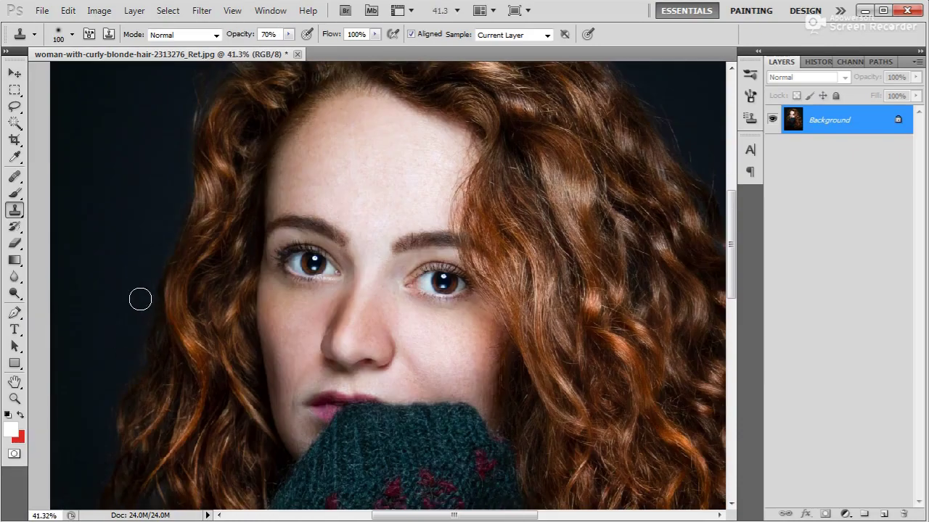
{"action": "left_click_drag", "start_coordinate": [537, 238], "coordinate": [374, 240]}
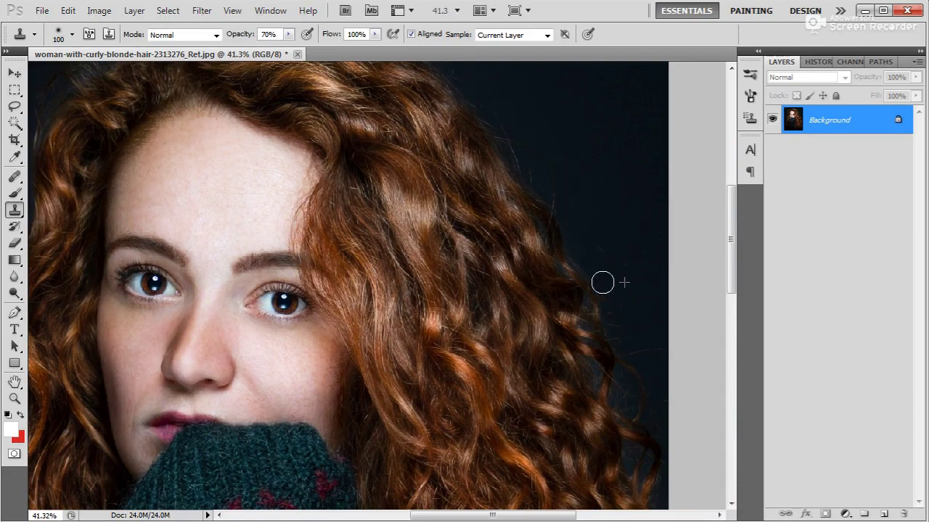
{"action": "key", "text": "bracketright"}
{"action": "key", "text": "bracketright"}
{"action": "scroll", "coordinate": [536, 158], "scroll_direction": "up", "scroll_amount": 1}
{"action": "scroll", "coordinate": [536, 158], "scroll_direction": "left", "scroll_amount": 1}
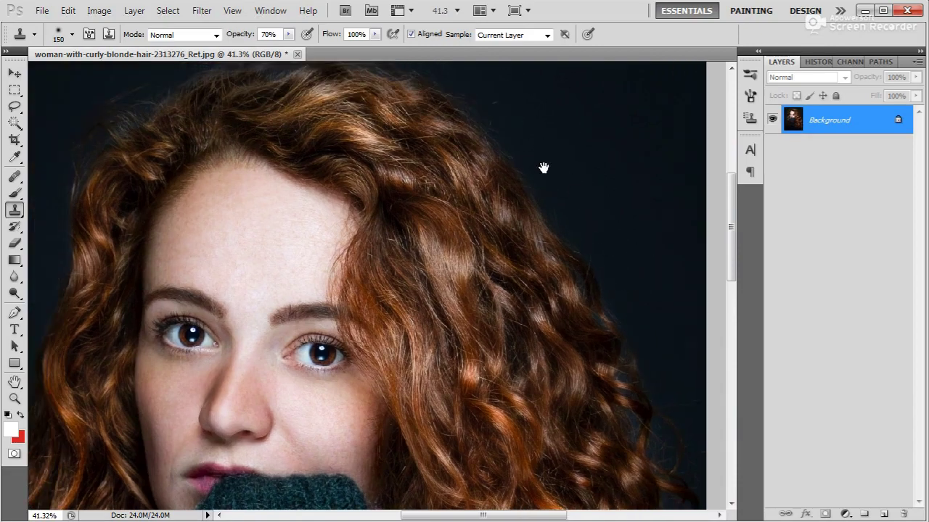
{"action": "scroll", "coordinate": [535, 157], "scroll_direction": "up", "scroll_amount": 2}
{"action": "scroll", "coordinate": [535, 157], "scroll_direction": "left", "scroll_amount": 2}
{"action": "key", "text": "bracketleft"}
{"action": "mouse_move", "coordinate": [240, 155]}
{"action": "left_mouse_down"}
{"action": "mouse_move", "coordinate": [205, 161]}
{"action": "mouse_move", "coordinate": [247, 146]}
{"action": "left_mouse_up"}
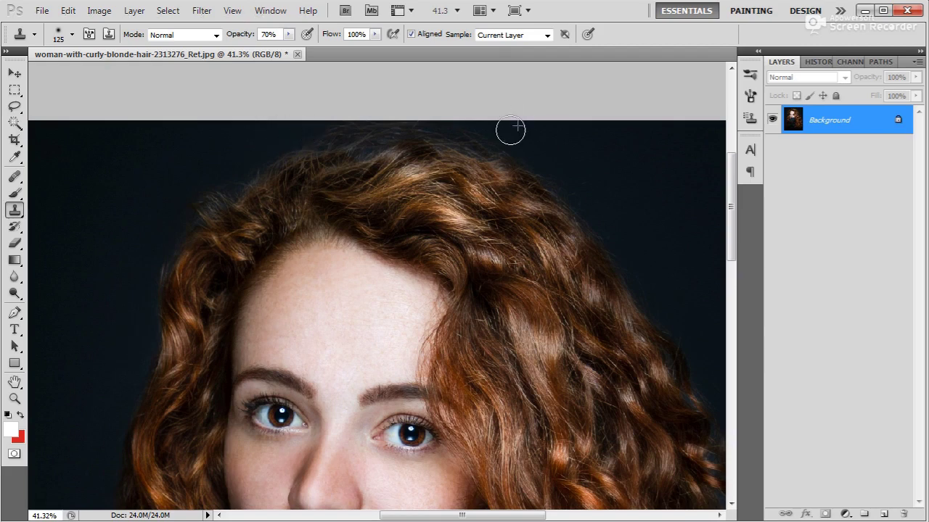
Touch up the forehead with the Clone Stamp, adjusting the brush between 90 and 125 px
{"action": "key", "text": "bracketleft"}
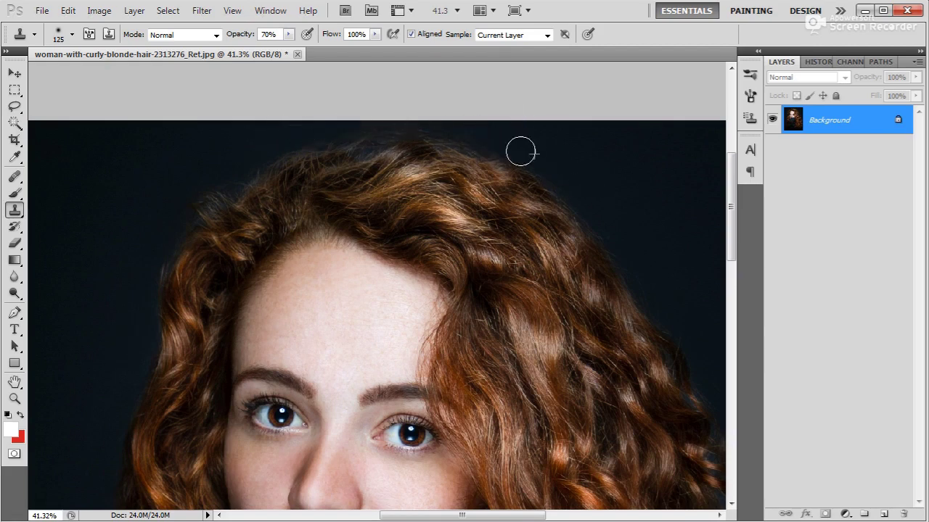
{"action": "key", "text": "bracketright"}
{"action": "scroll", "coordinate": [356, 232], "scroll_direction": "down", "scroll_amount": 2}
{"action": "scroll", "coordinate": [396, 344], "scroll_direction": "down", "scroll_amount": 2}
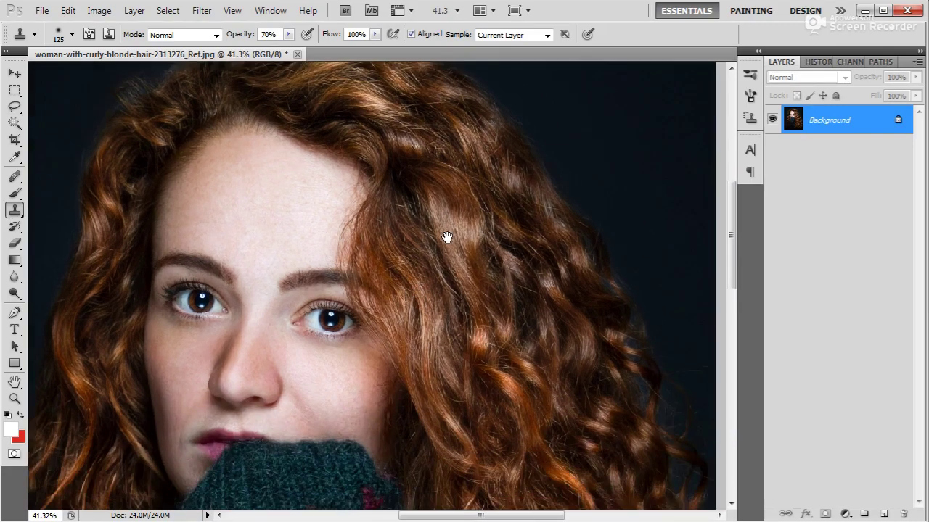
{"action": "key", "text": "v"}
{"action": "key", "text": "s"}
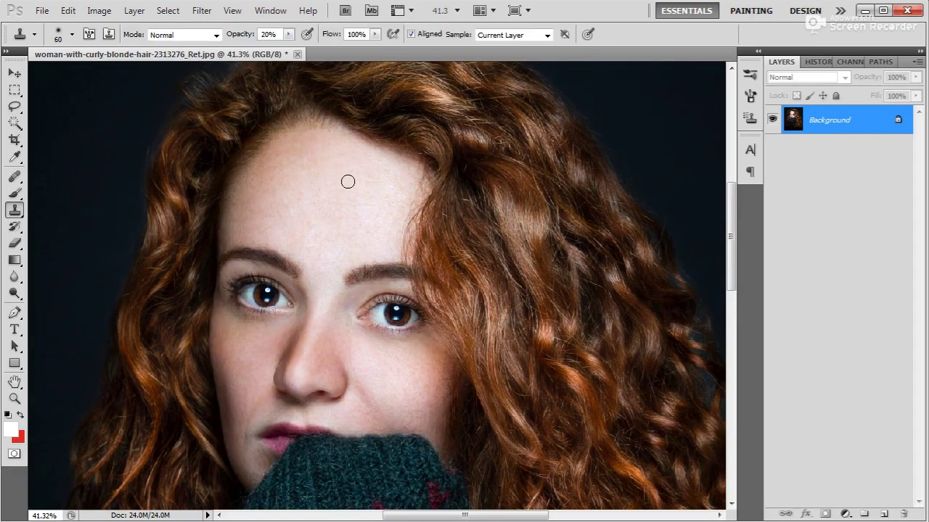
{"action": "key", "text": "bracketright"}
{"action": "key", "text": "bracketright"}
{"action": "key", "text": "bracketright"}
{"action": "scroll", "coordinate": [307, 180], "scroll_direction": "down", "scroll_amount": 1, "text": "alt"}
{"action": "scroll", "coordinate": [341, 197], "scroll_direction": "up", "scroll_amount": 2, "text": "alt"}
{"action": "key", "text": "bracketright"}
{"action": "key", "text": "bracketright"}
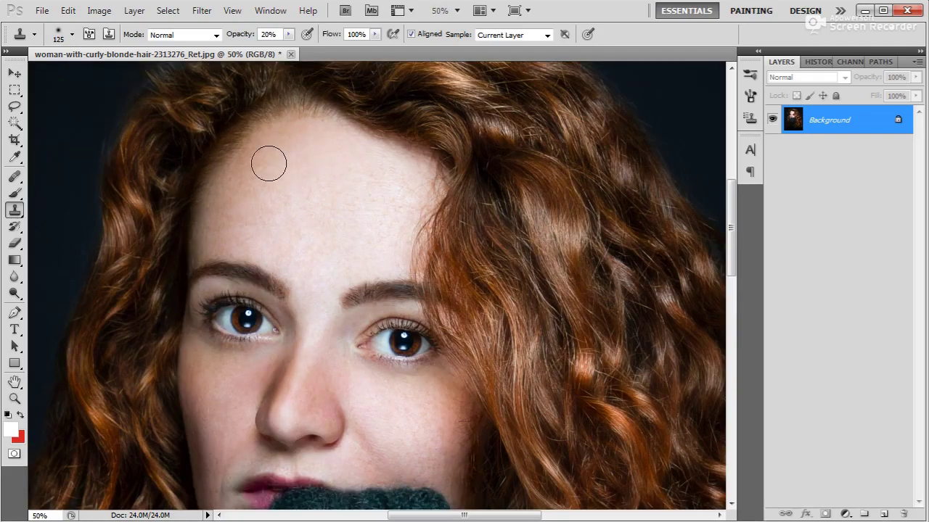
Zoom out and pan so the whole retouched portrait is in view
{"action": "key", "text": "v"}
{"action": "scroll", "coordinate": [374, 177], "scroll_direction": "down", "scroll_amount": 2, "text": "alt"}
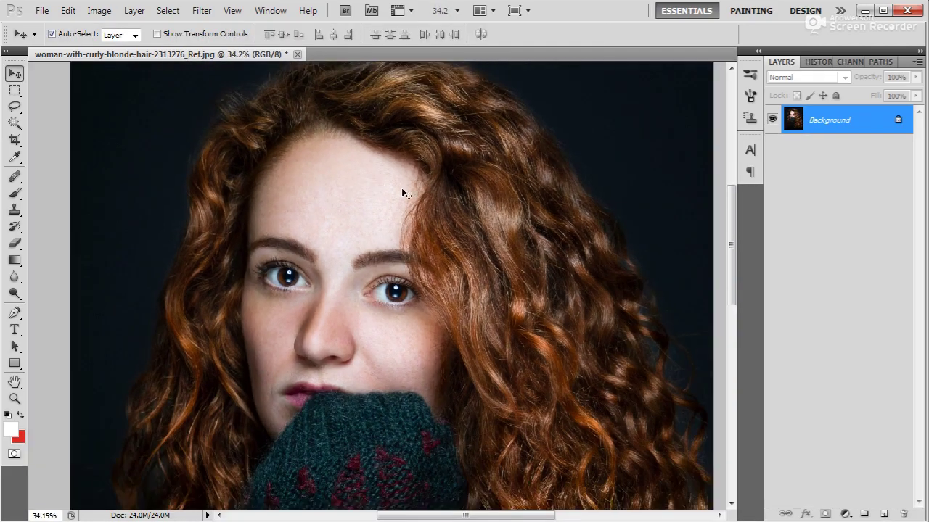
{"action": "scroll", "coordinate": [401, 188], "scroll_direction": "down", "scroll_amount": 1, "text": "alt"}
{"action": "left_click_drag", "start_coordinate": [452, 191], "coordinate": [408, 172]}
{"action": "scroll", "coordinate": [504, 162], "scroll_direction": "up", "scroll_amount": 1, "text": "alt"}
{"action": "scroll", "coordinate": [472, 215], "scroll_direction": "down", "scroll_amount": 1, "text": "alt"}
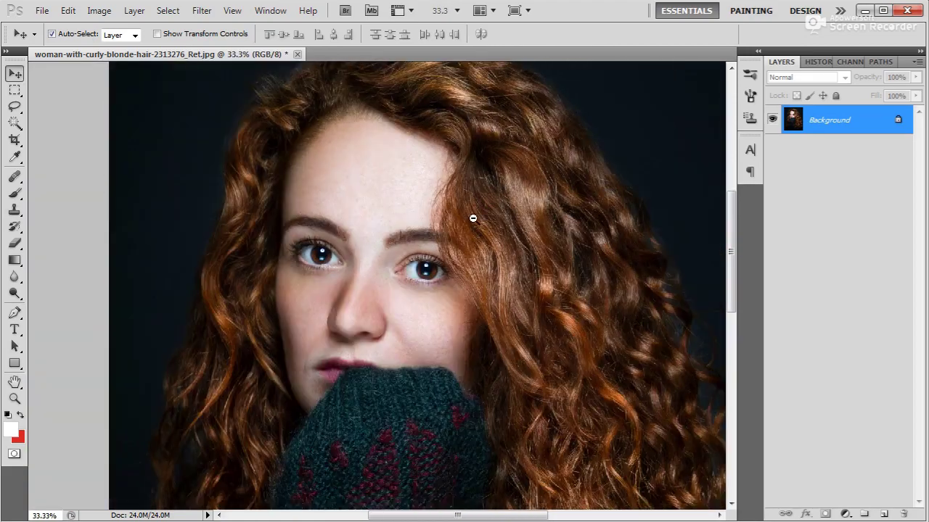
{"action": "scroll", "coordinate": [429, 209], "scroll_direction": "down", "scroll_amount": 1, "text": "alt"}
Compare the original snapshot with the final Clone Stamp state in History, ending retouched
{"action": "left_click", "coordinate": [818, 61]}
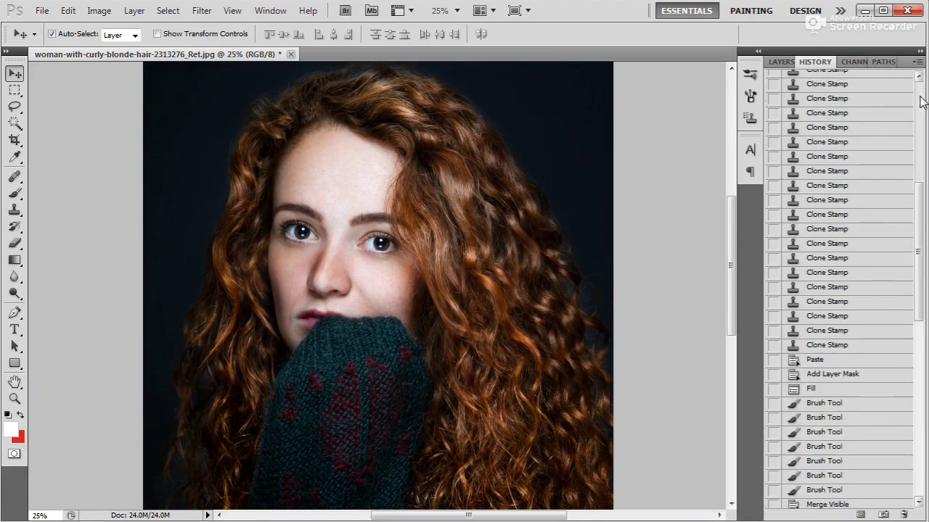
{"action": "left_click", "coordinate": [921, 91]}
{"action": "left_click", "coordinate": [880, 81]}
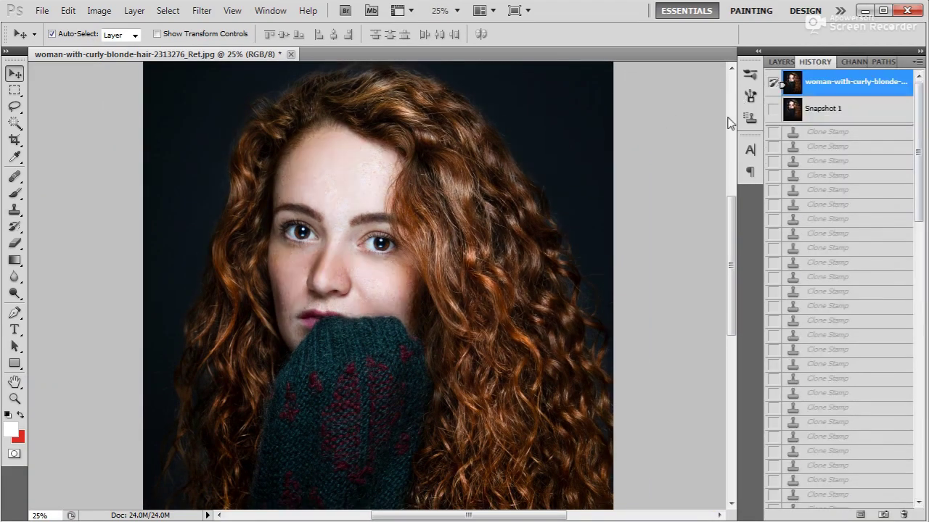
{"action": "key", "text": "ctrl+z"}
{"action": "key", "text": "ctrl+z"}
{"action": "key", "text": "ctrl+z"}
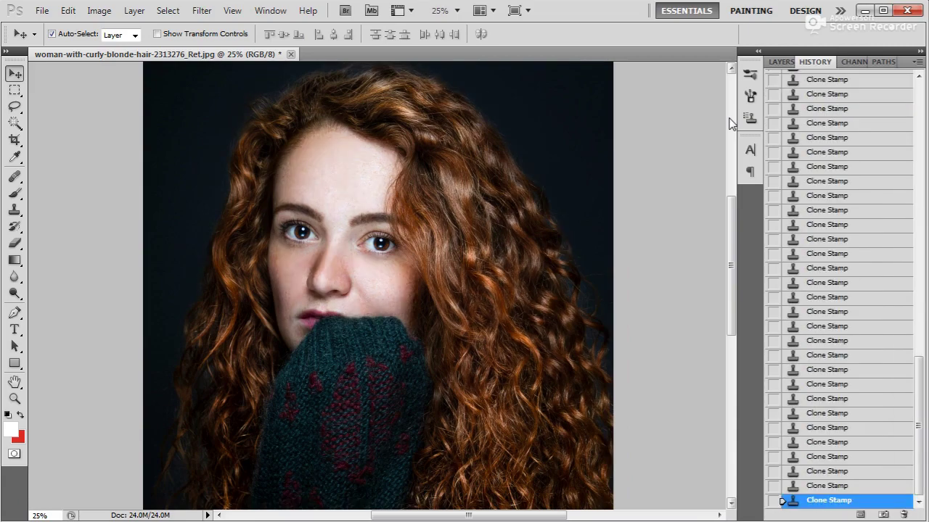
{"action": "key", "text": "ctrl+z"}
{"action": "key", "text": "ctrl+z"}
{"action": "key", "text": "ctrl+z"}
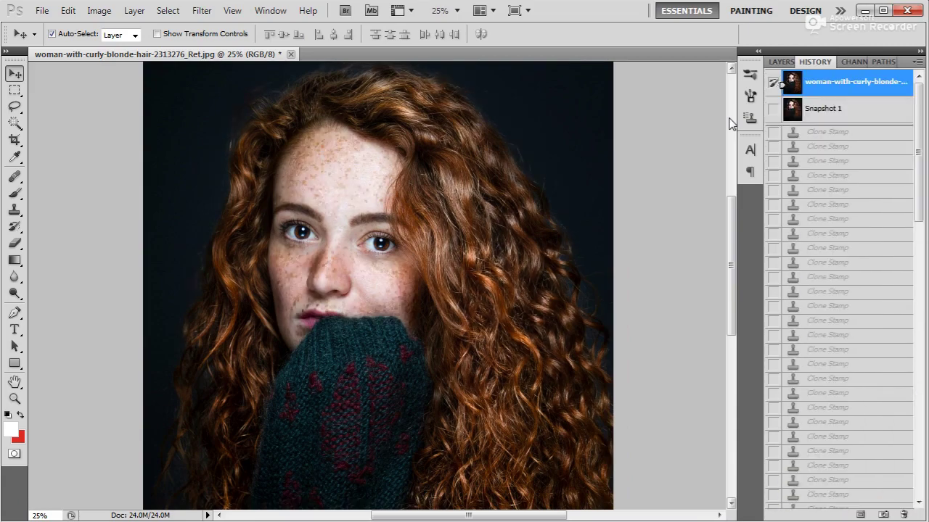
{"action": "key", "text": "ctrl+z"}
{"action": "scroll", "coordinate": [467, 170], "scroll_direction": "up", "scroll_amount": 1}
{"action": "left_click_drag", "start_coordinate": [468, 169], "coordinate": [470, 210]}
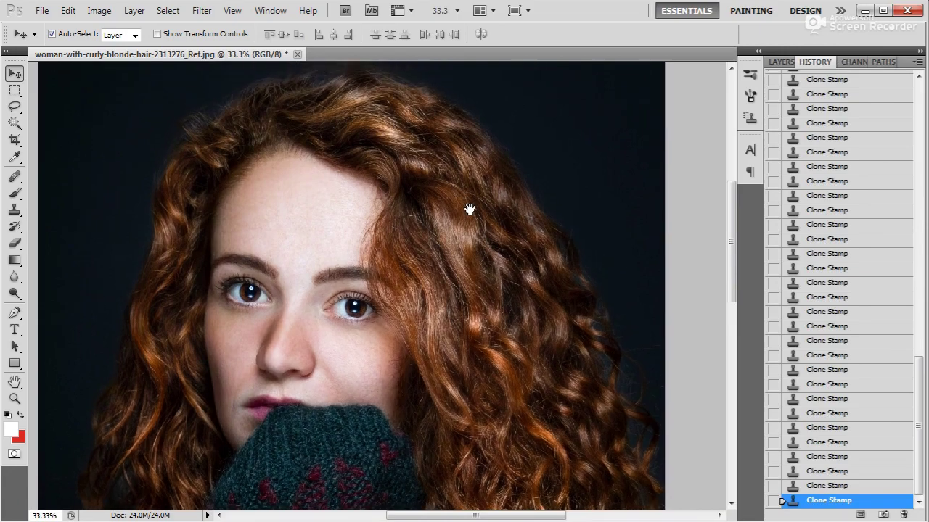
{"action": "key", "text": "ctrl+z"}
{"action": "key", "text": "ctrl+z"}
{"action": "key", "text": "ctrl+z"}
{"action": "key", "text": "ctrl+z"}
{"action": "key", "text": "ctrl+z"}
{"action": "key", "text": "ctrl+z"}
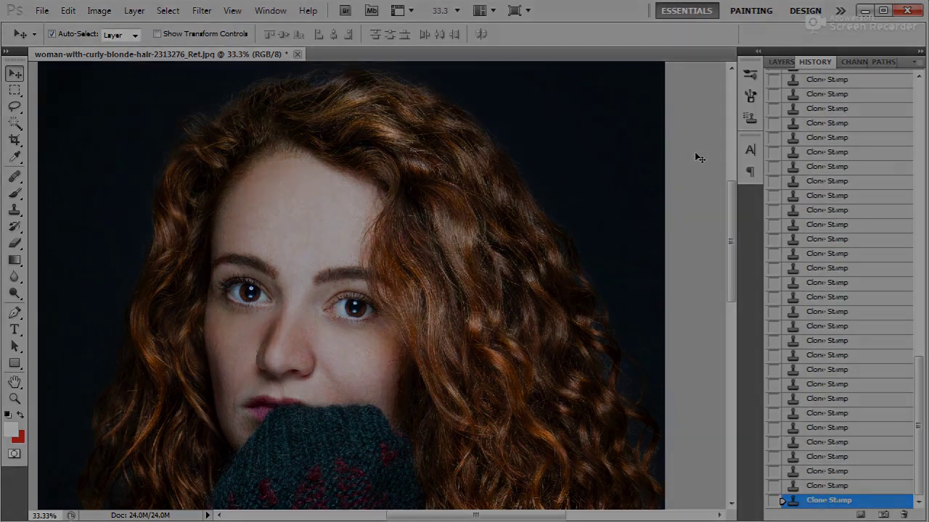